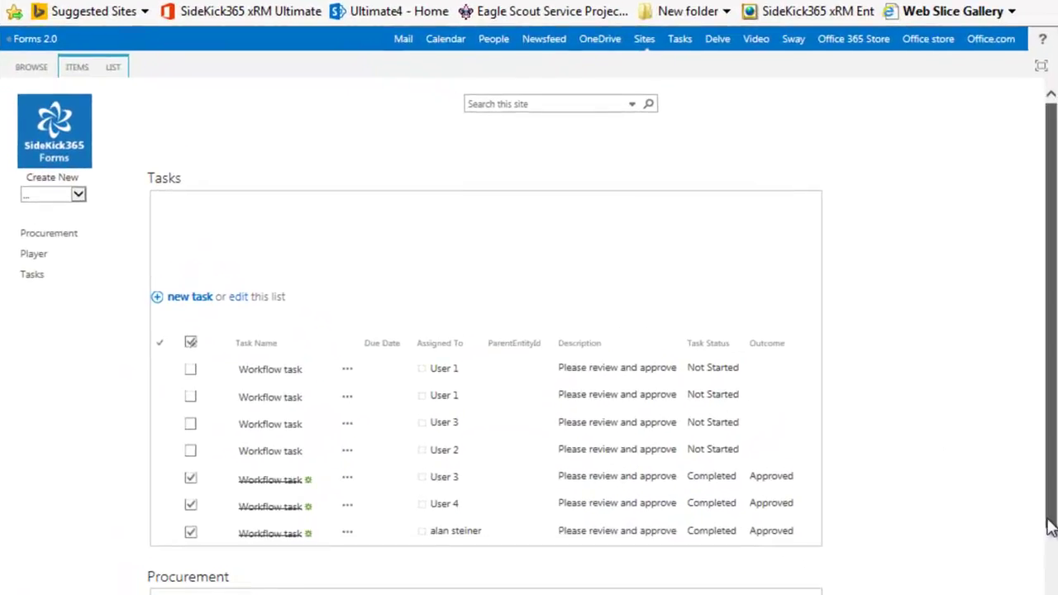
Step: Create a new Procurement request and set its Date of Request to 08/05/2015
scroll(744, 363, "down", 3)
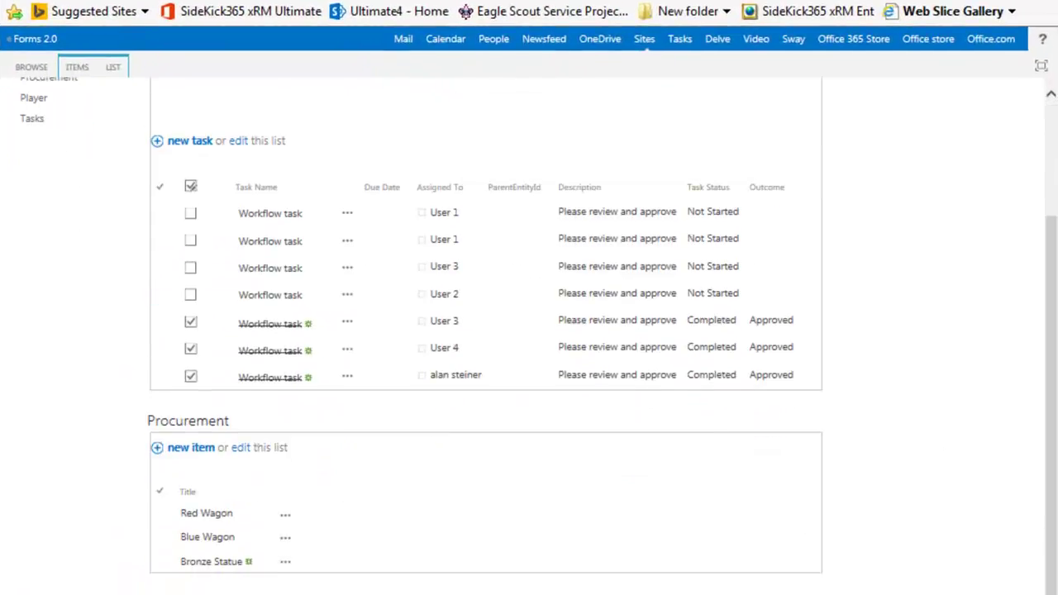
scroll(46, 499, "up", 3)
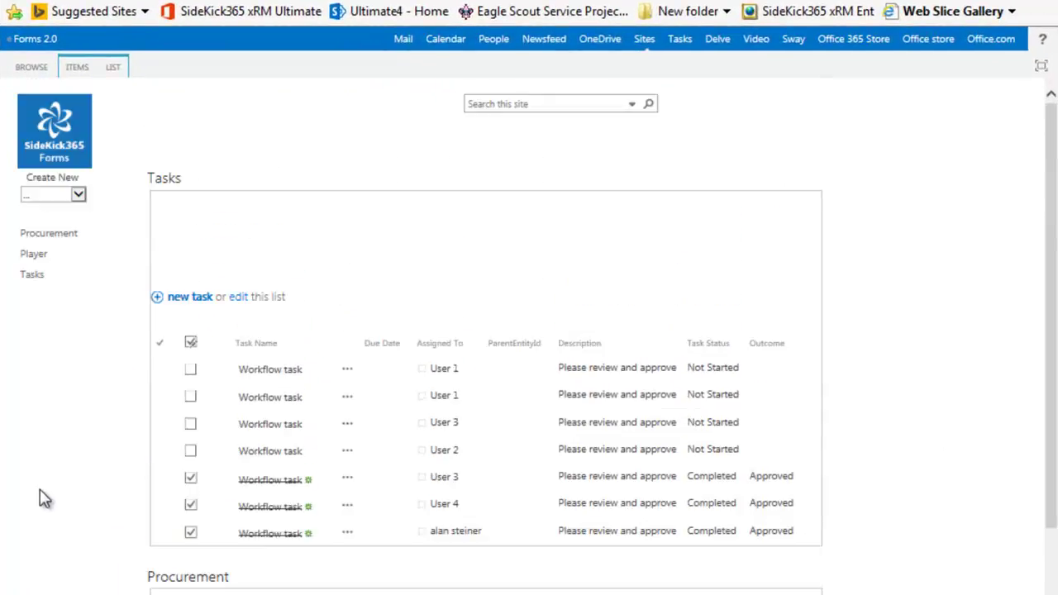
left_click(78, 195)
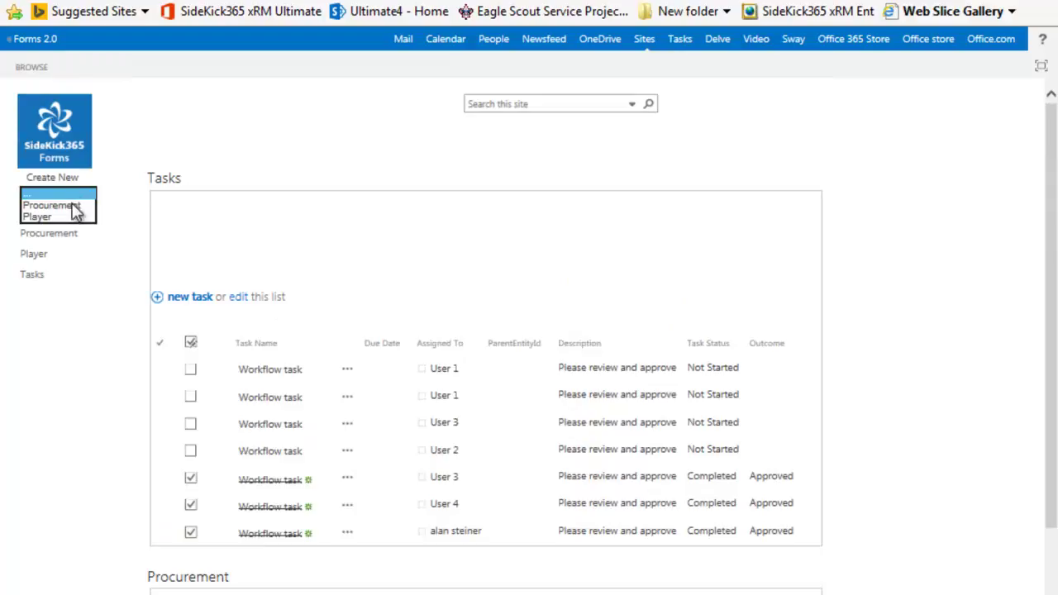
left_click(74, 206)
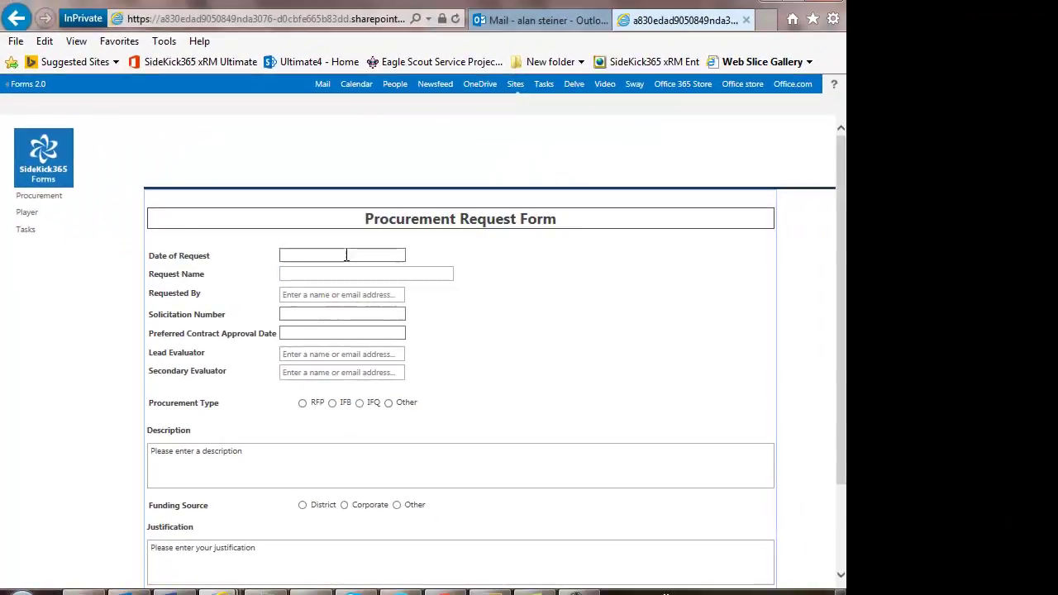
left_click(432, 255)
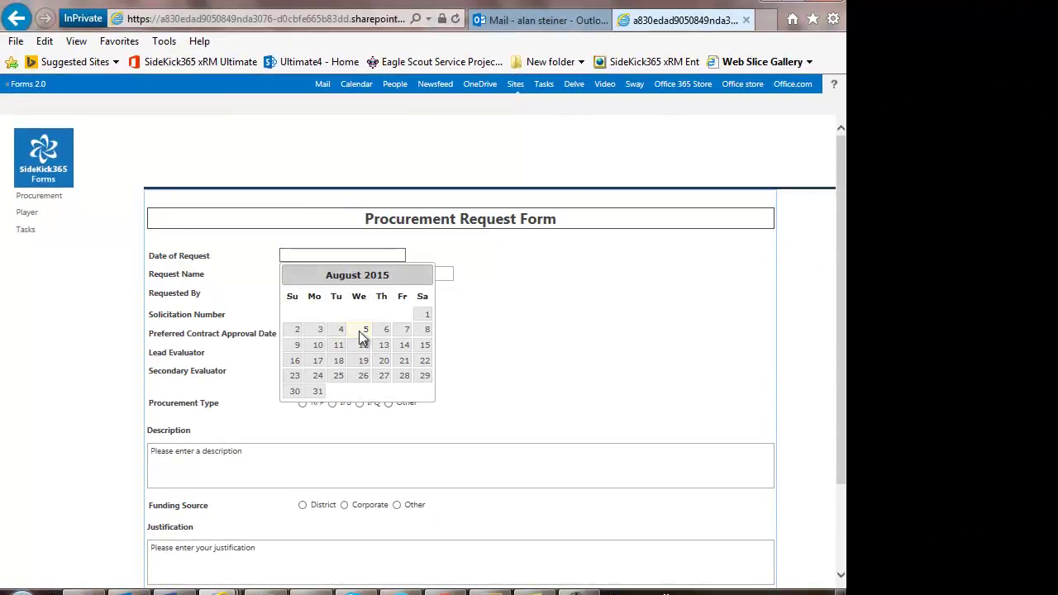
left_click(364, 329)
Step: Enter "Gold Bar" as the Request Name in the procurement form
left_click(344, 275)
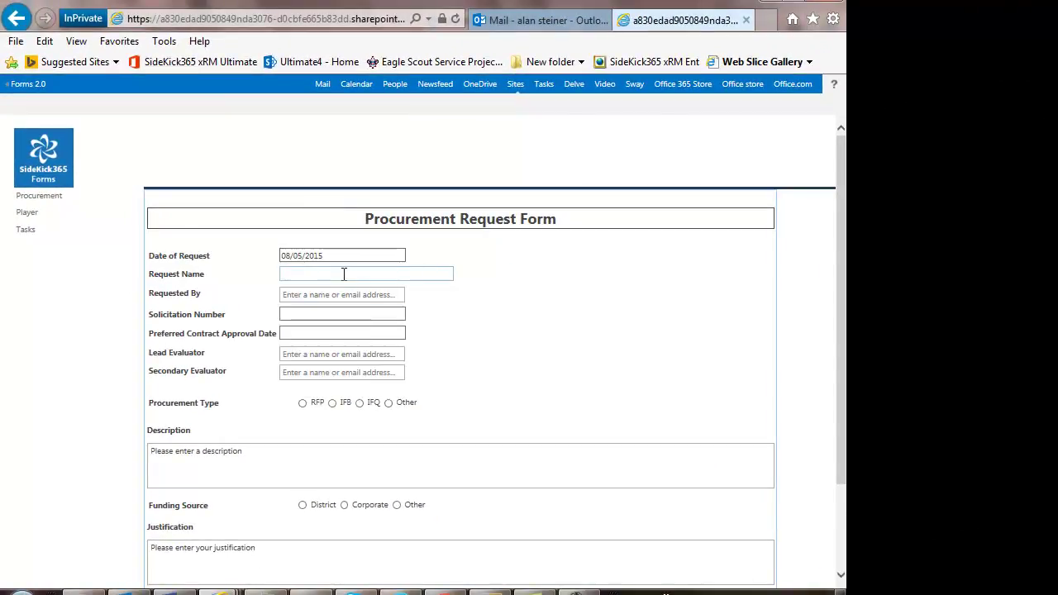
type("Gold Emdallio")
key("BackSpace")
key("BackSpace")
key("BackSpace")
key("BackSpace")
key("BackSpace")
key("BackSpace")
key("BackSpace")
key("BackSpace")
type("Bar")
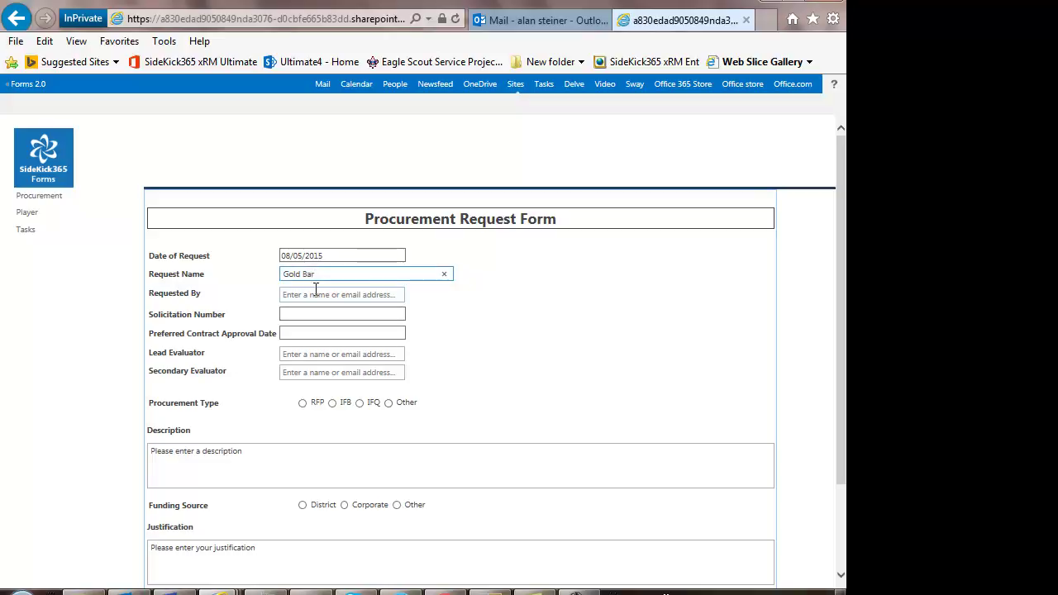
Step: Fill in the requester's name under Requested By and enter the solicitation number
left_click(315, 296)
type("Alan")
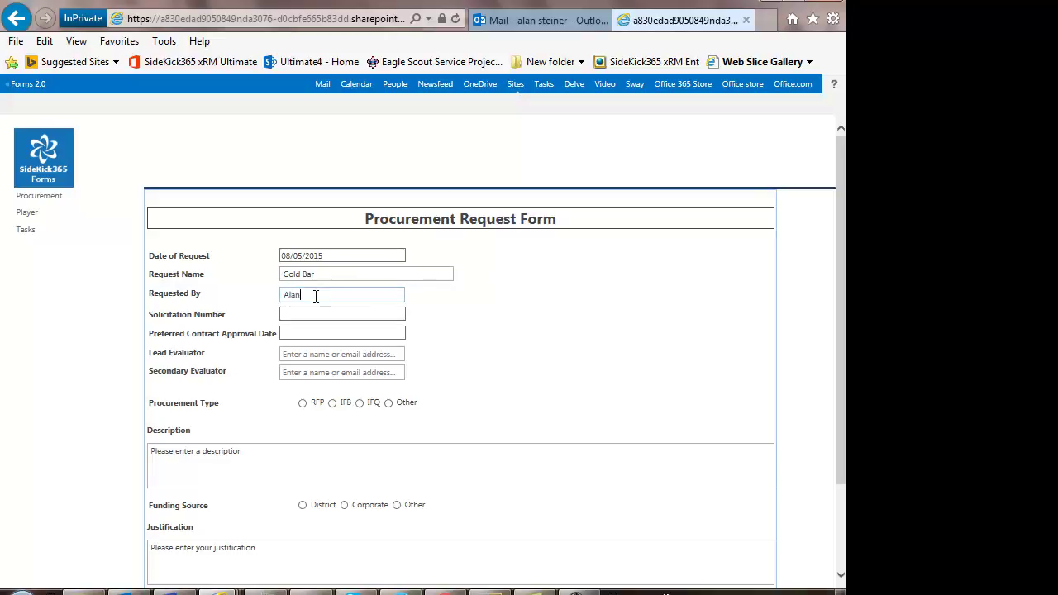
left_click(315, 310)
left_click(314, 315)
type("5656587")
Step: Set the Preferred Contract Approval Date to 09/30/2015
left_click(339, 329)
left_click(422, 354)
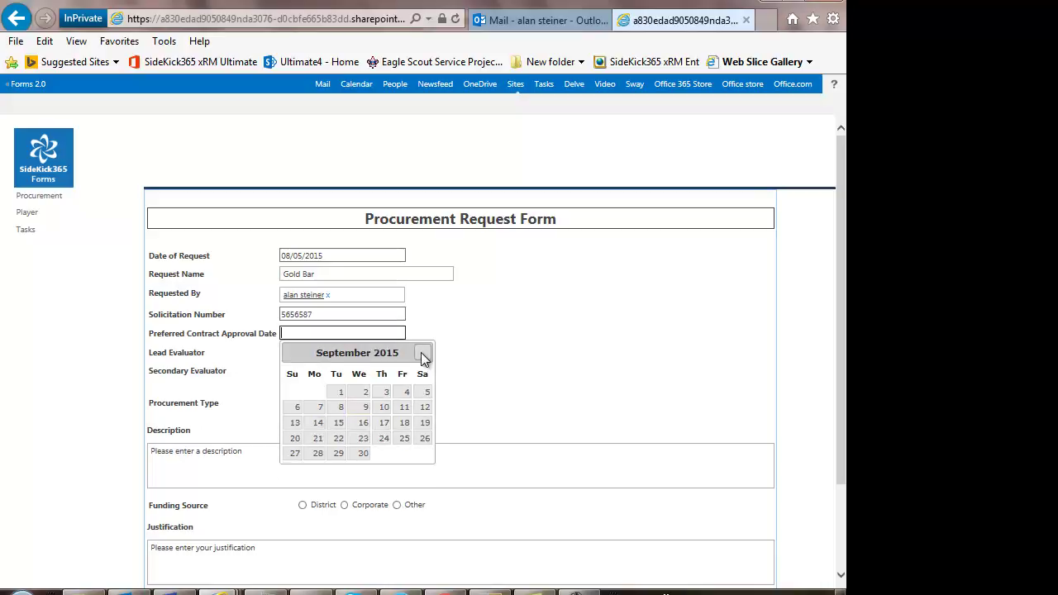
left_click(363, 454)
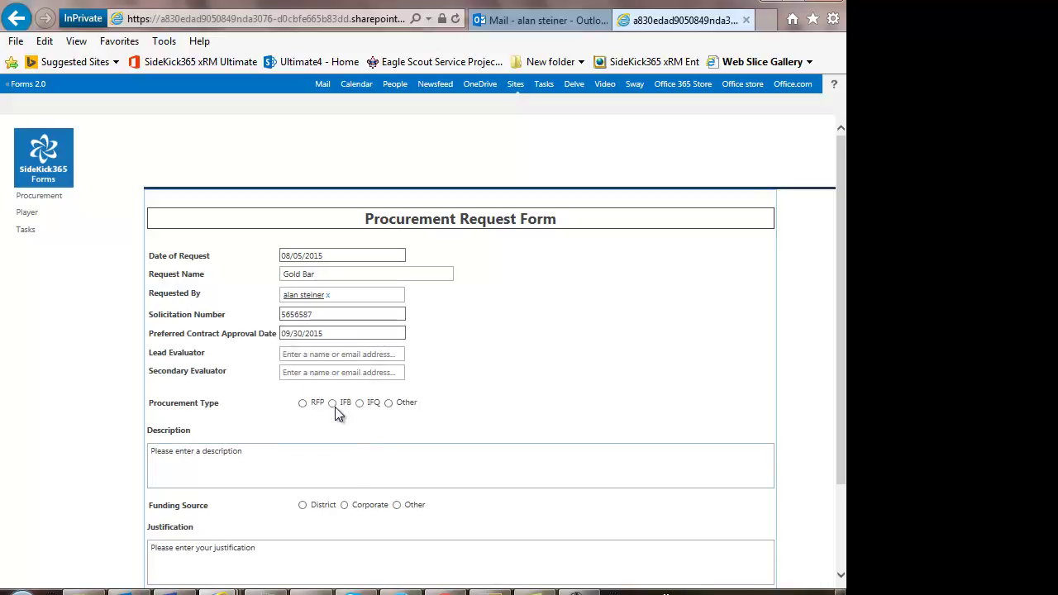
Step: Assign User 3 as Lead Evaluator and User 4 as Secondary Evaluator
left_click(310, 355)
type("user3")
left_click(309, 371)
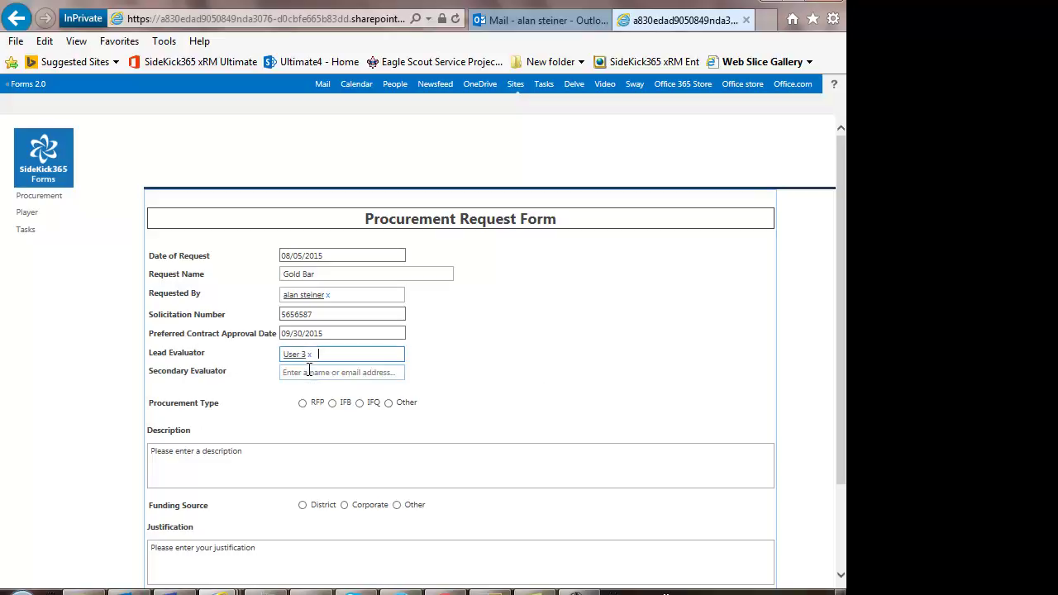
left_click(312, 372)
type("user4")
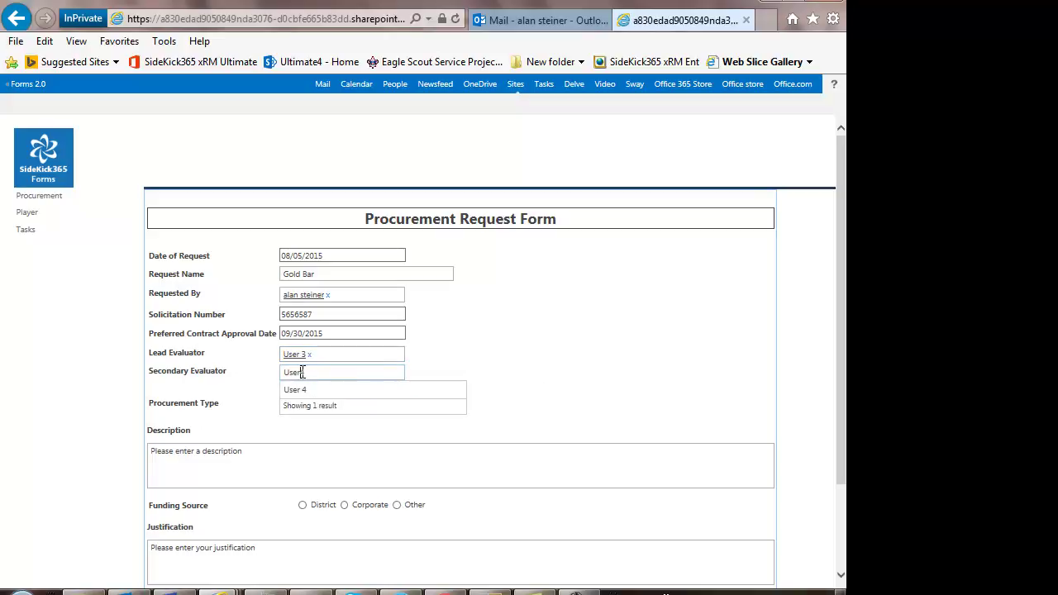
left_click(303, 390)
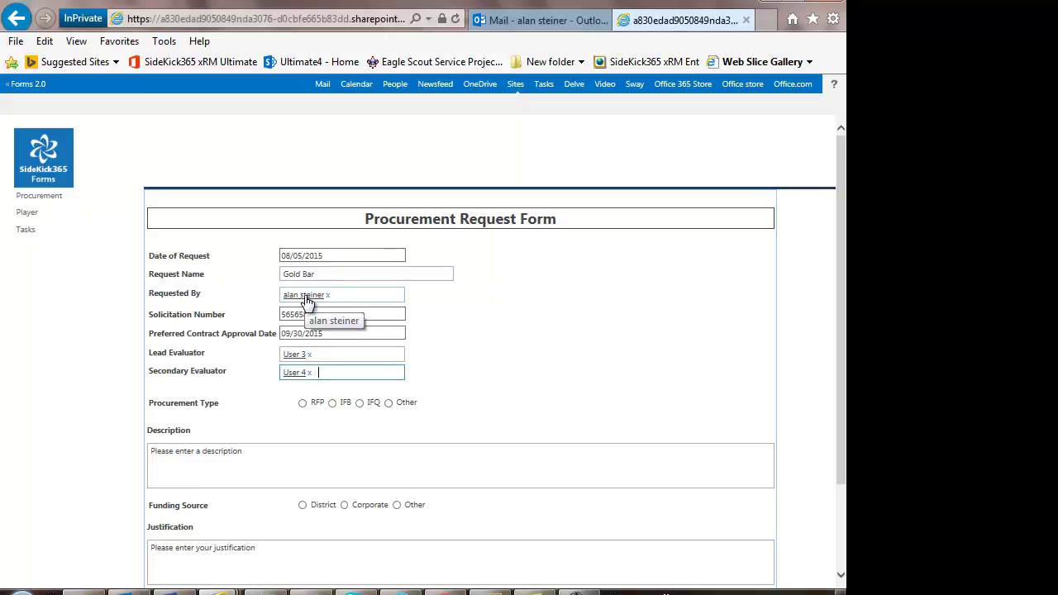
Step: Set the Procurement Type to RFP and replace the description placeholder with "I need a gold Bar"
left_click(303, 403)
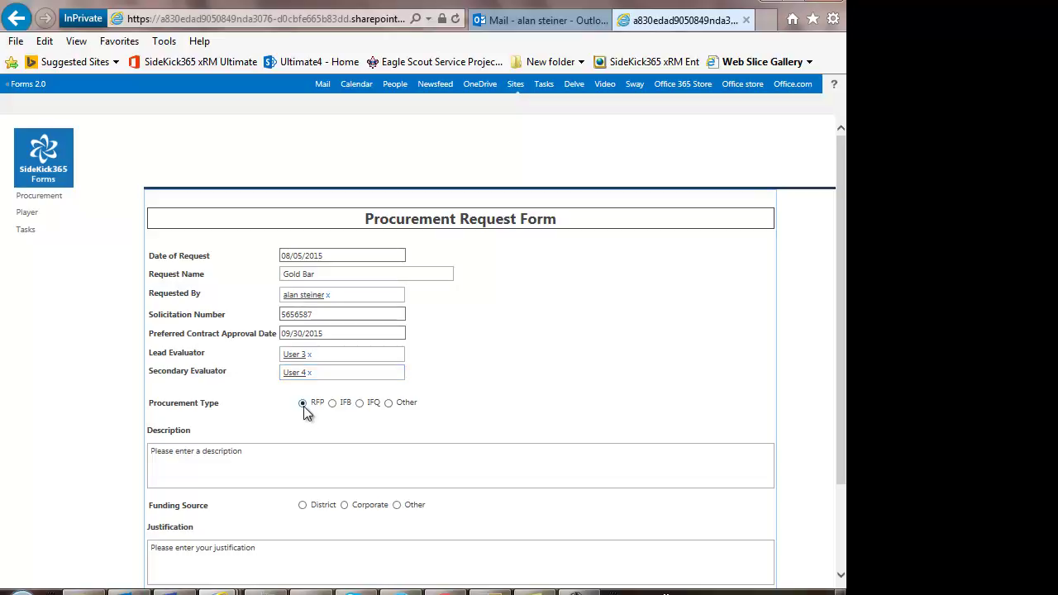
left_click(185, 454)
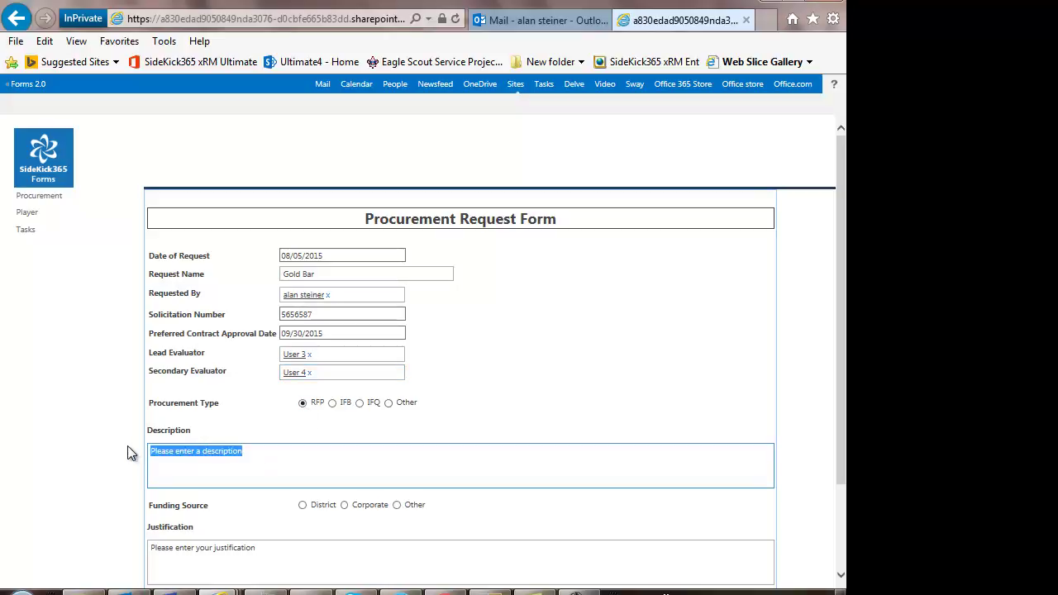
type("I need ")
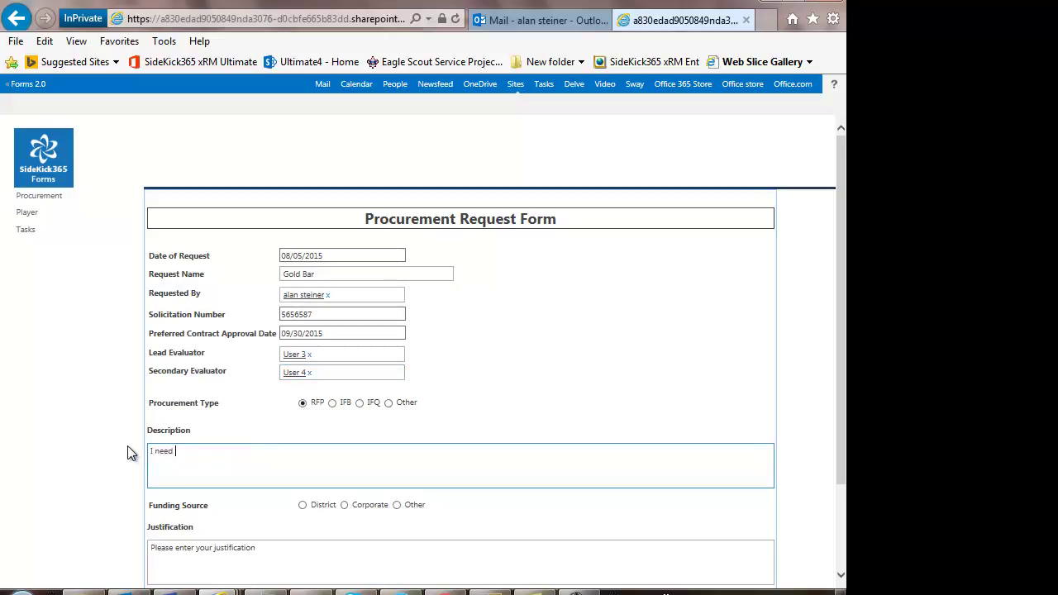
type("a gold BAr")
left_click(208, 451)
key("BackSpace")
type("a")
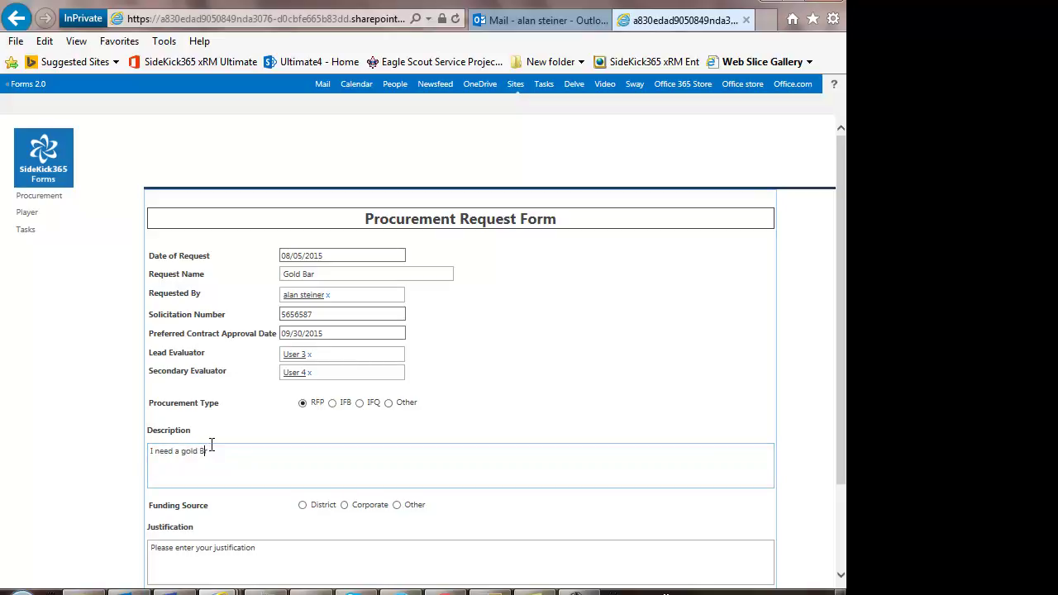
Step: Set the Funding Source to District and replace the justification placeholder with "In case of Emergency"
left_click(302, 504)
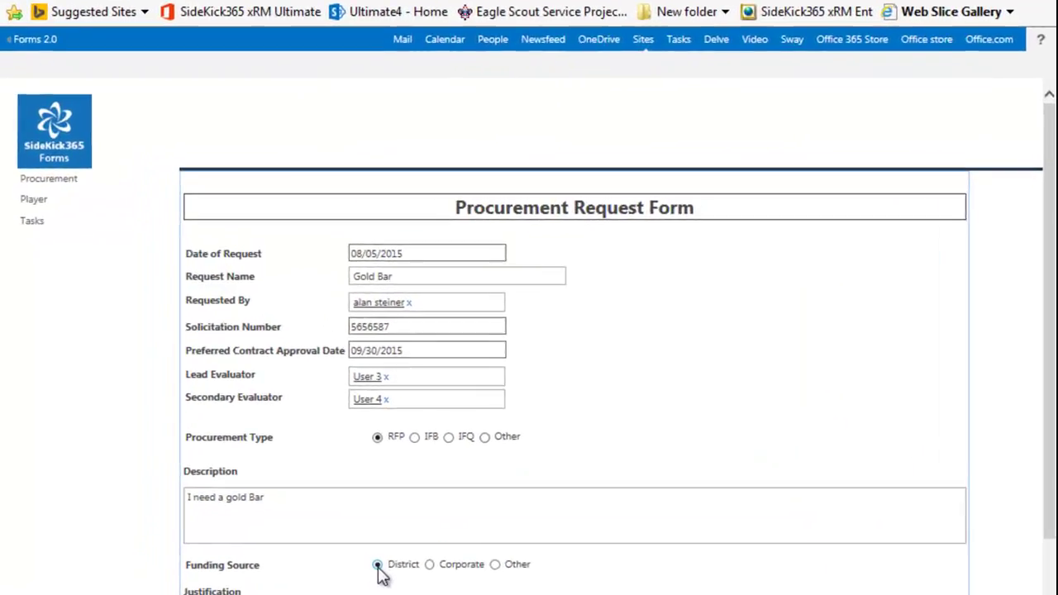
scroll(379, 576, "down", 3)
left_click_drag(323, 480, 183, 477)
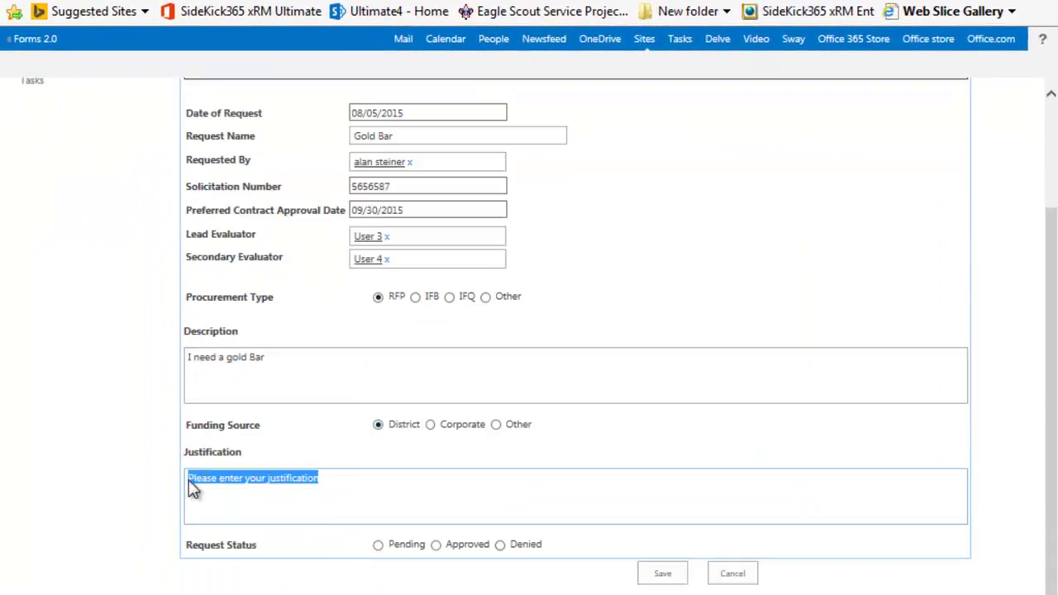
type("In case of")
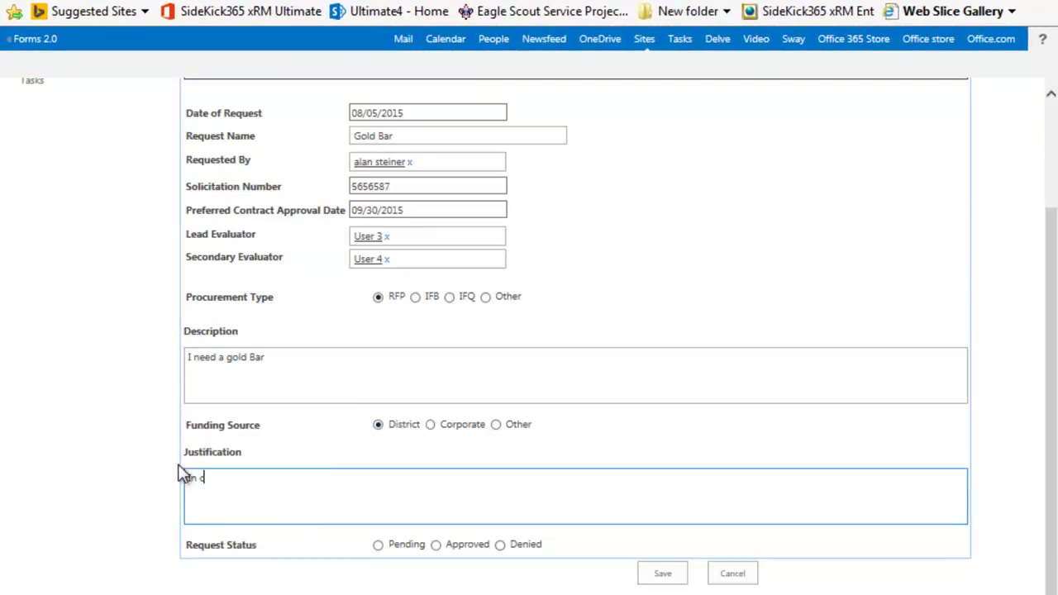
type(" Emergency")
Step: Set the Request Status to Pending and save the procurement request
left_click(377, 545)
left_click(662, 574)
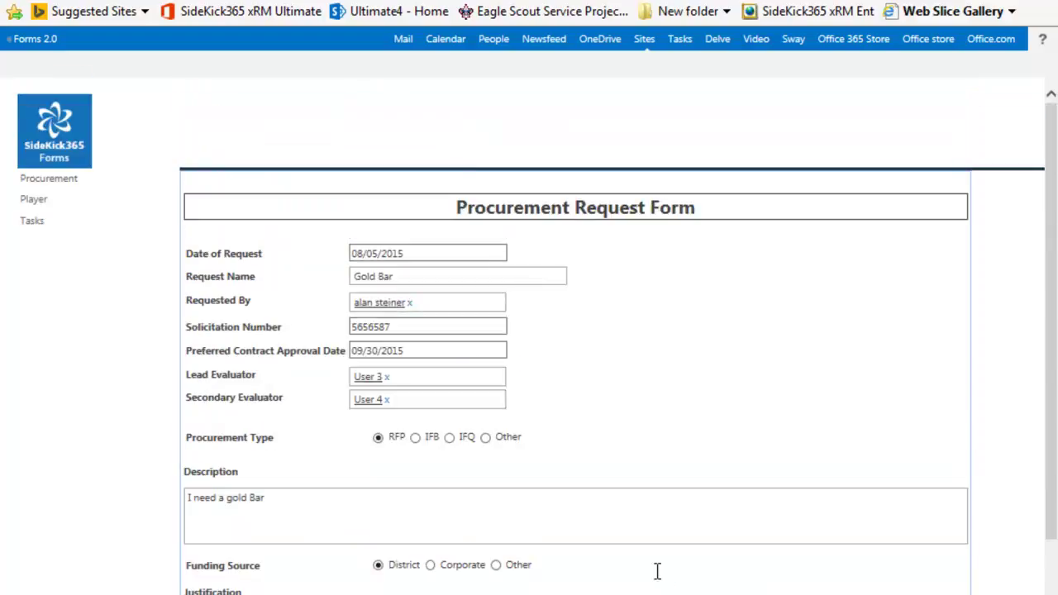
scroll(661, 579, "down", 3)
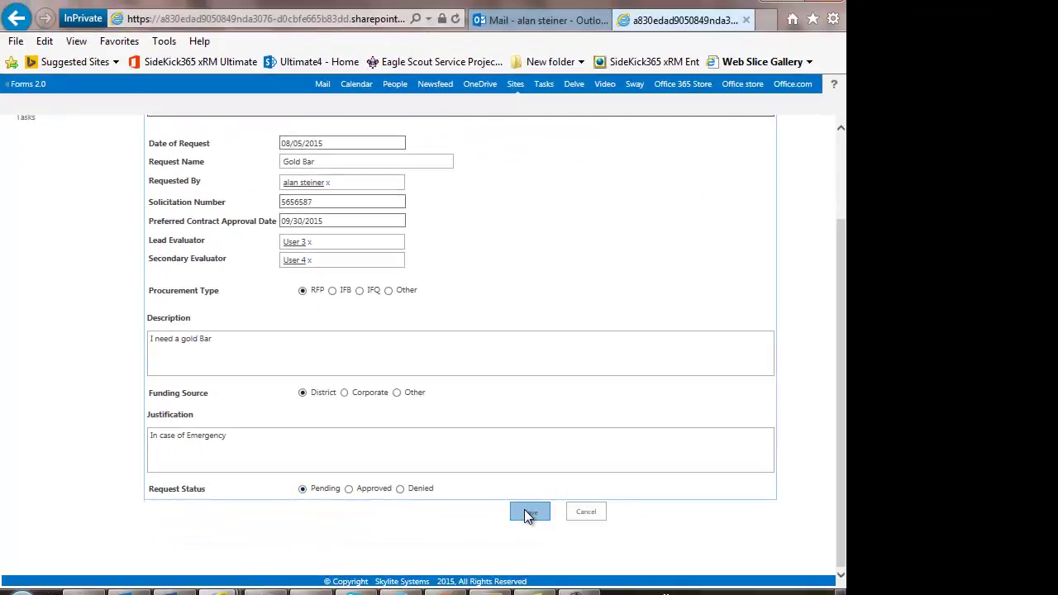
left_click(529, 514)
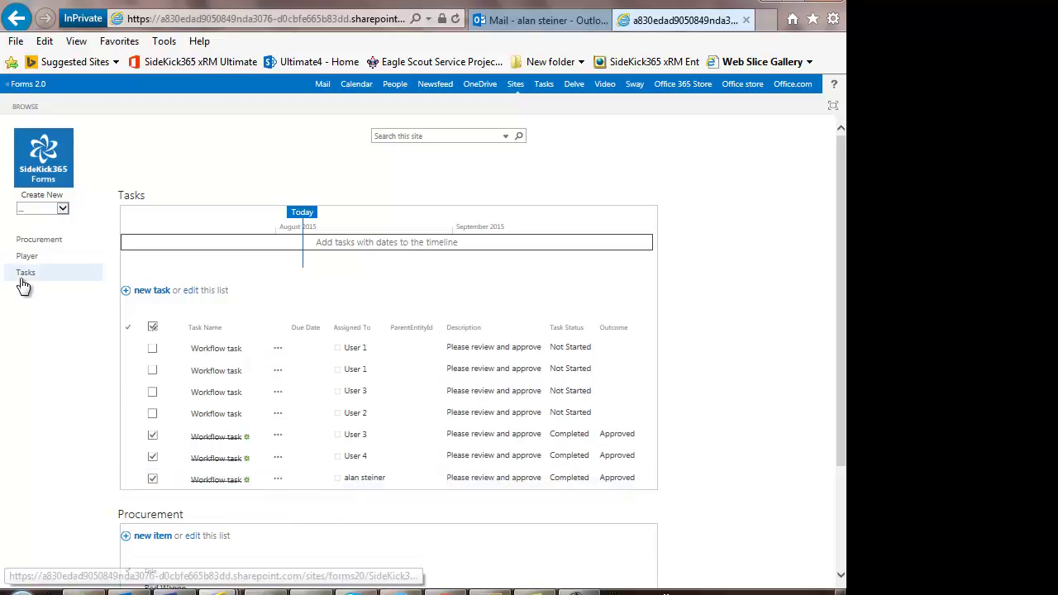
Step: Review the Procurement Workflow status of the Gold Bar item in the Procurement list, and return to the SideKick 365 Forms home page
left_click(42, 240)
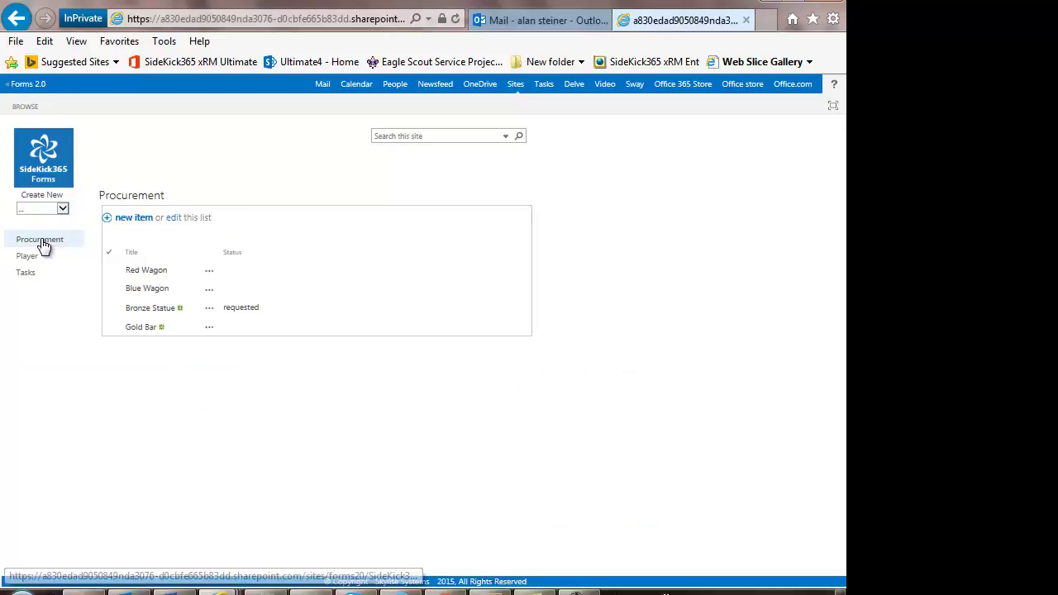
left_click(211, 330)
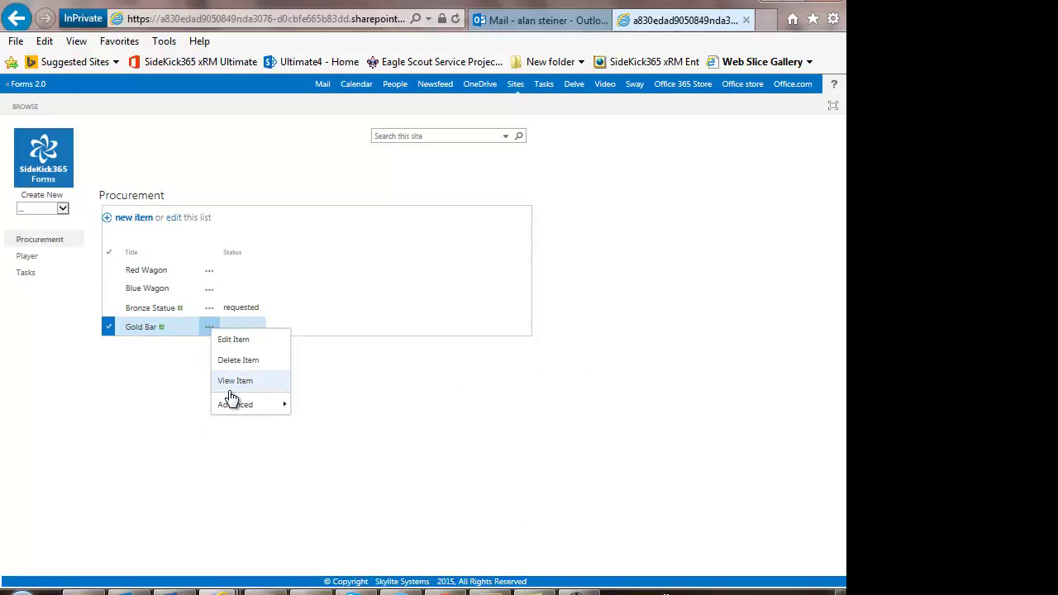
mouse_move(236, 406)
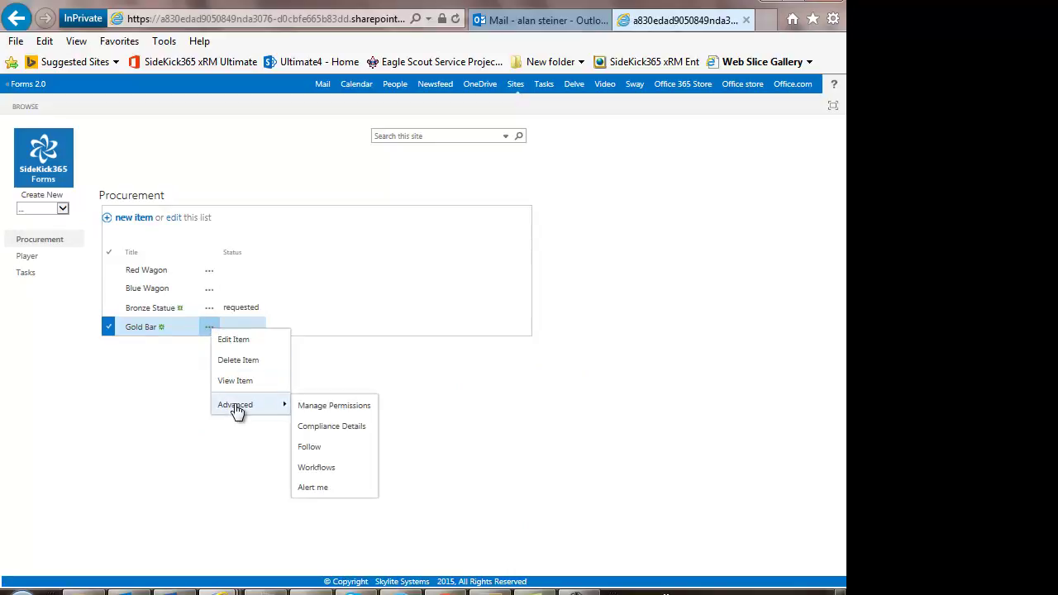
left_click(314, 467)
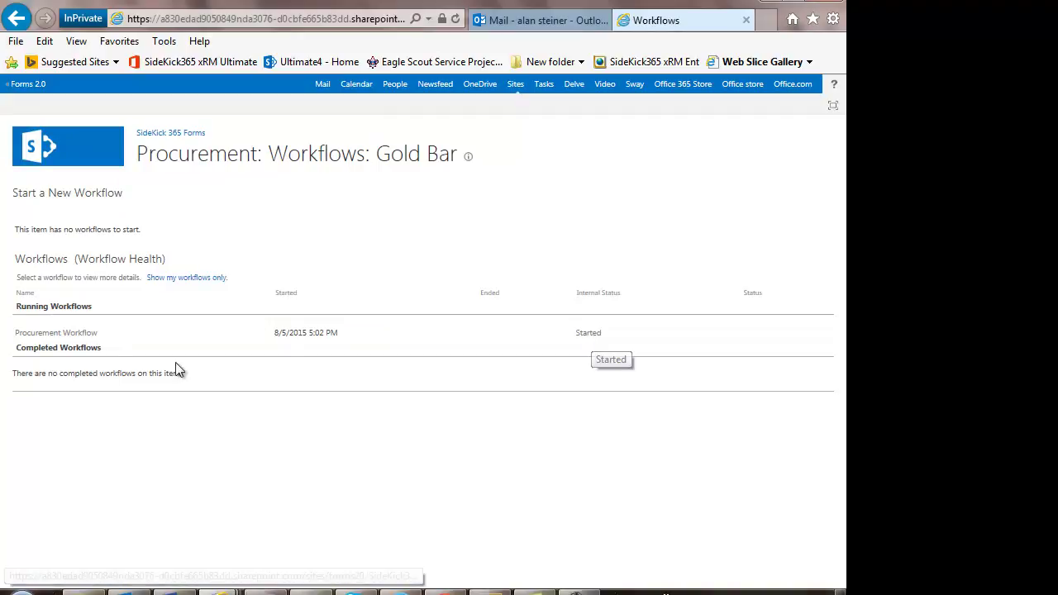
left_click(63, 335)
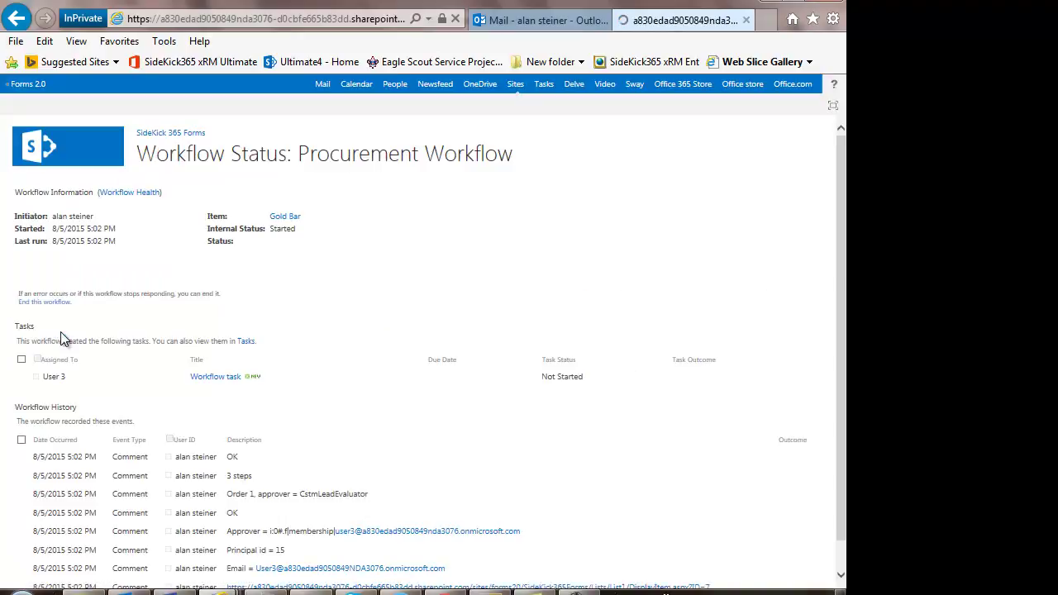
scroll(331, 426, "down", 1)
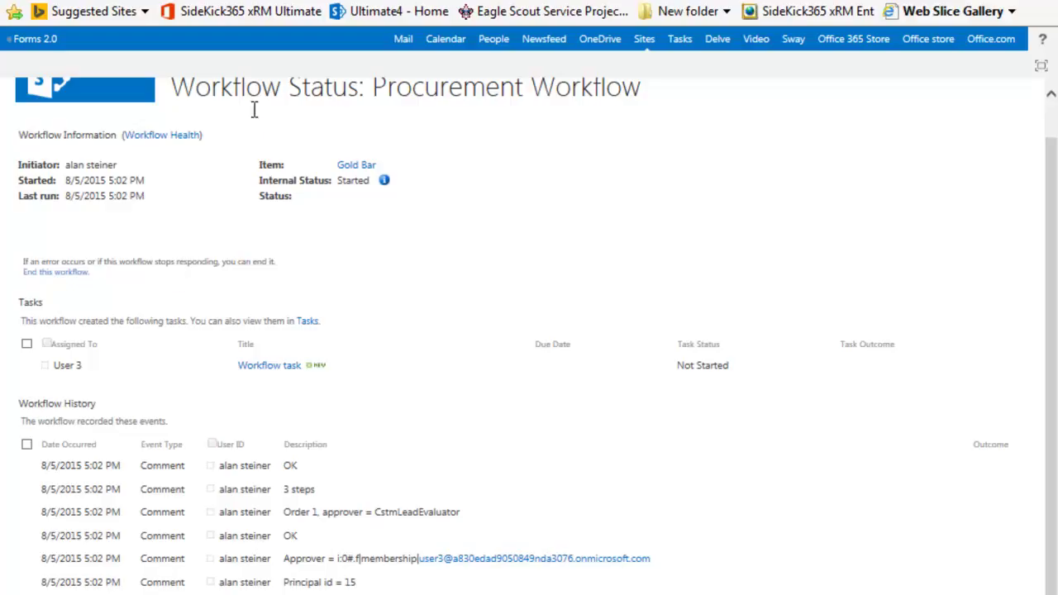
scroll(192, 154, "up", 1)
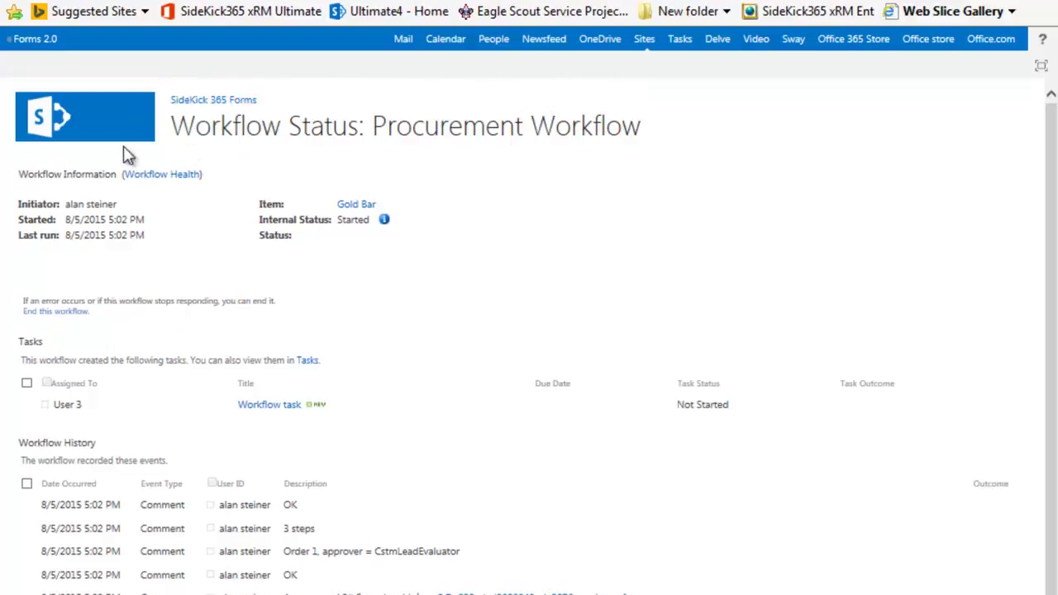
left_click(208, 102)
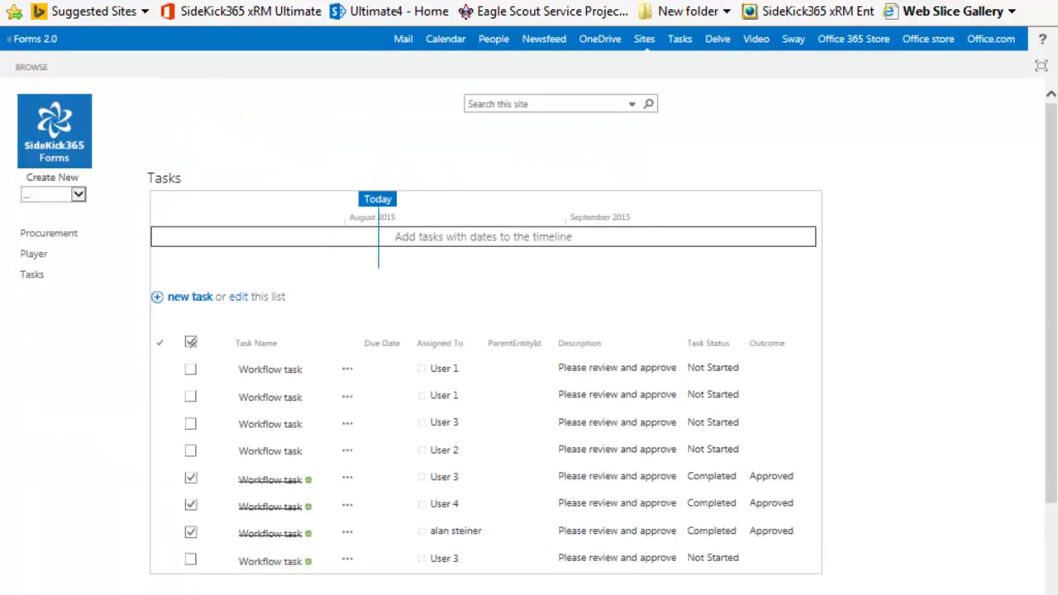
Step: Switch to the SideKick 365 Forms Manager and display the workflow approval steps of the Procurement entity
left_click(612, 578)
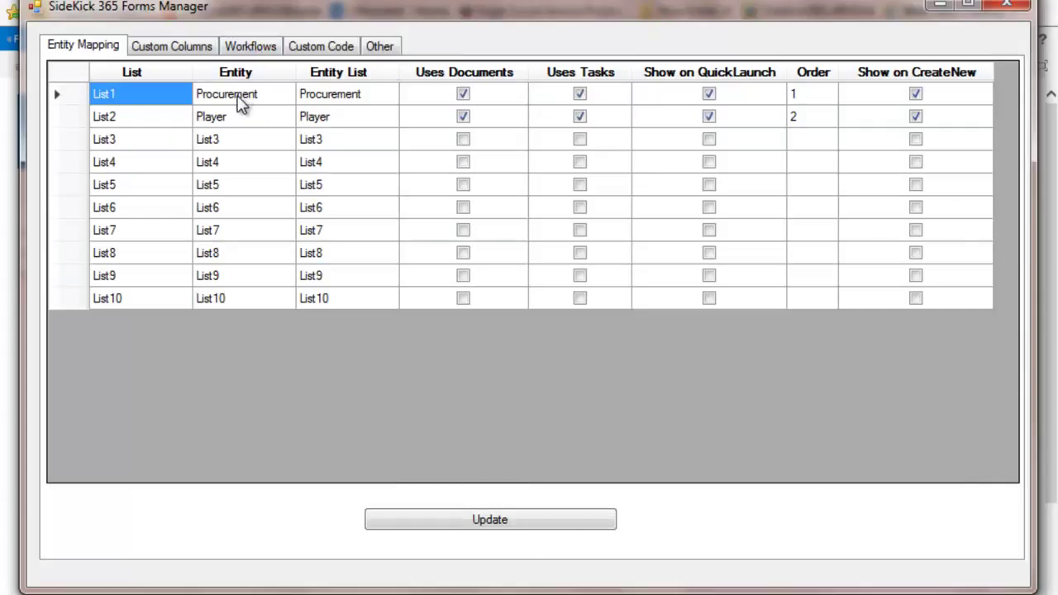
left_click(250, 48)
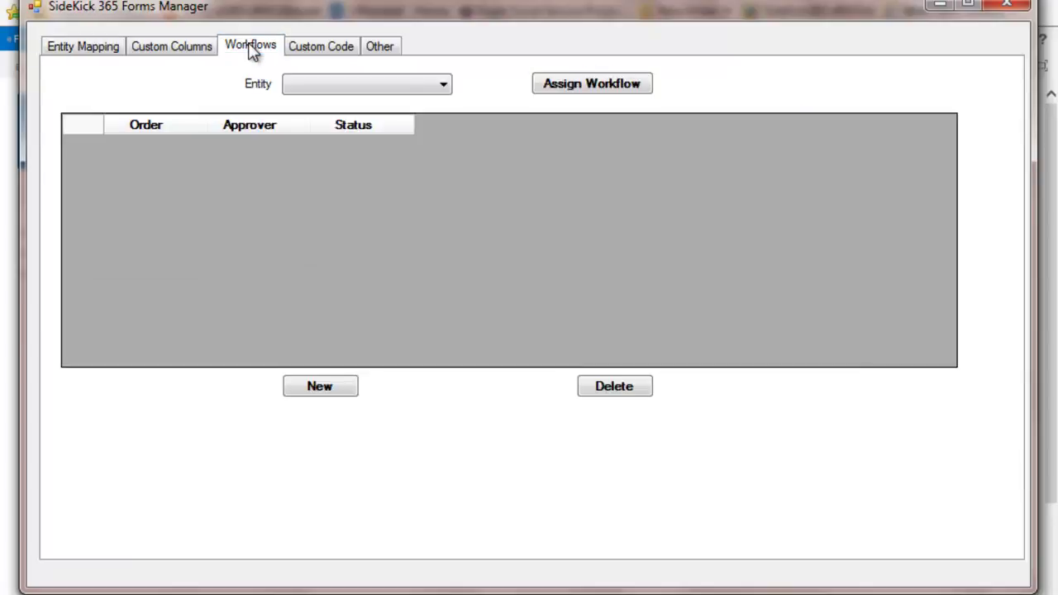
left_click(443, 84)
left_click(350, 103)
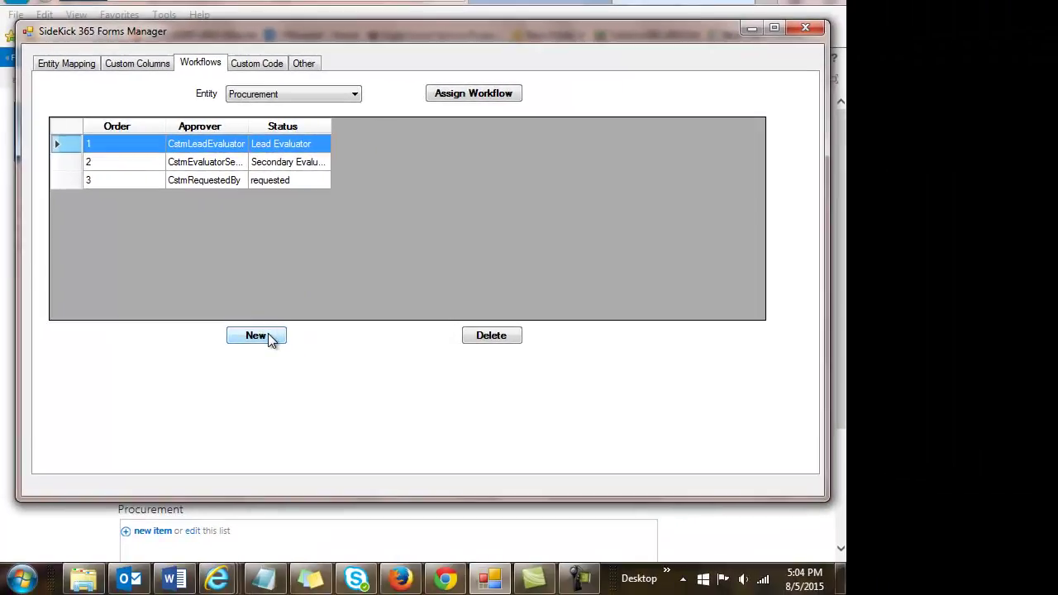
Step: Try a new Procurement workflow step with order 4 and approver column CstmLeadEvaluator, and cancel it
left_click(257, 336)
left_click(222, 376)
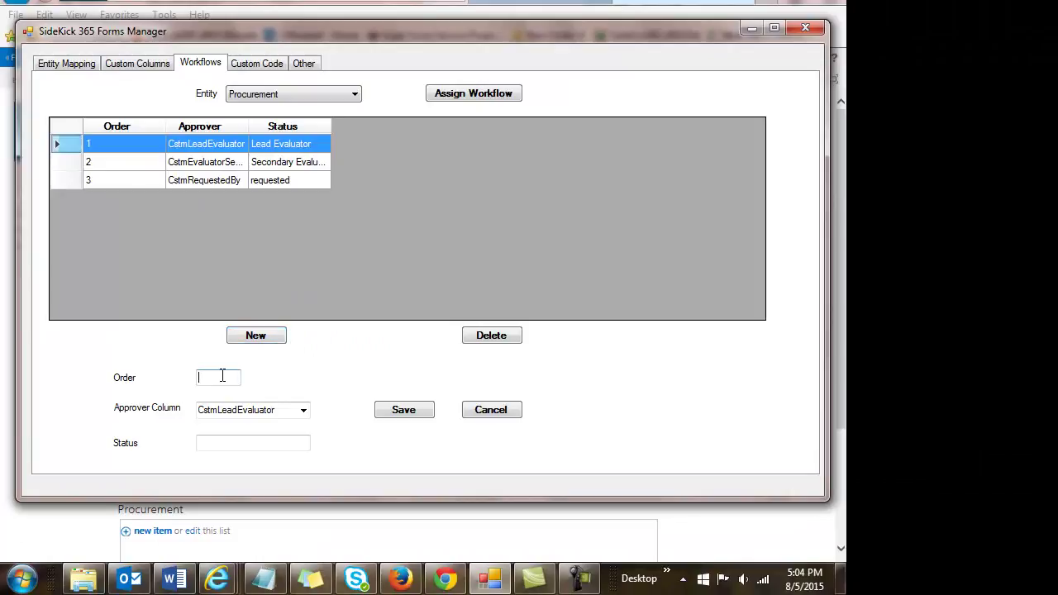
type("4")
left_click(303, 410)
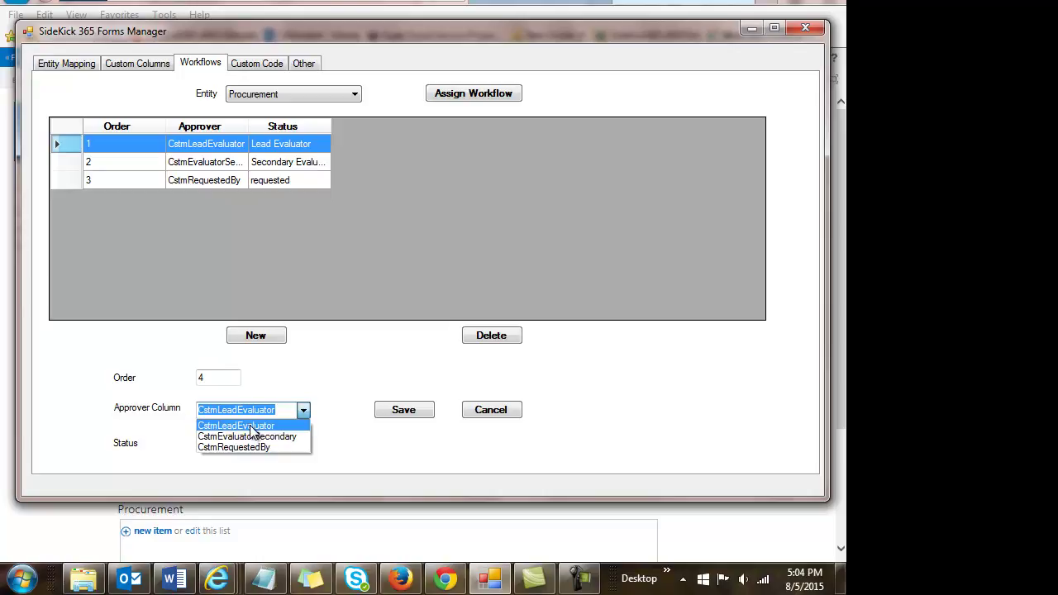
left_click(288, 388)
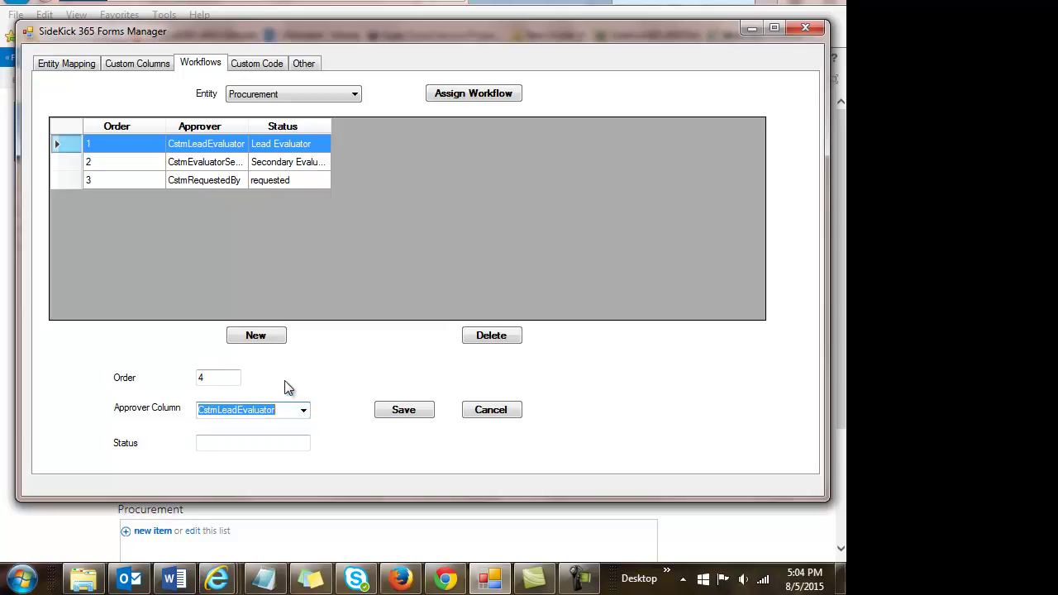
left_click(241, 442)
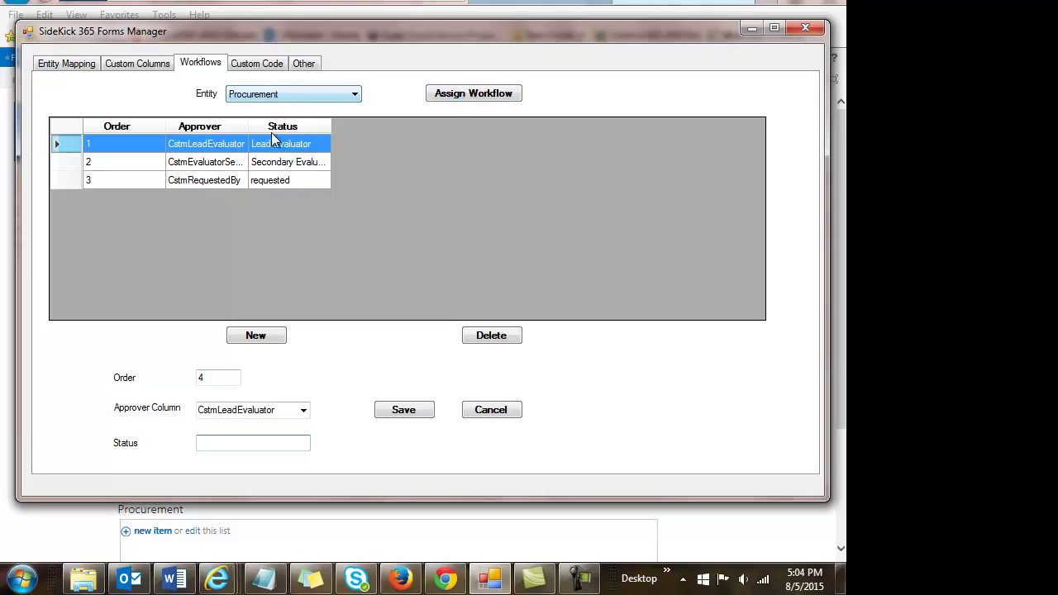
left_click(483, 410)
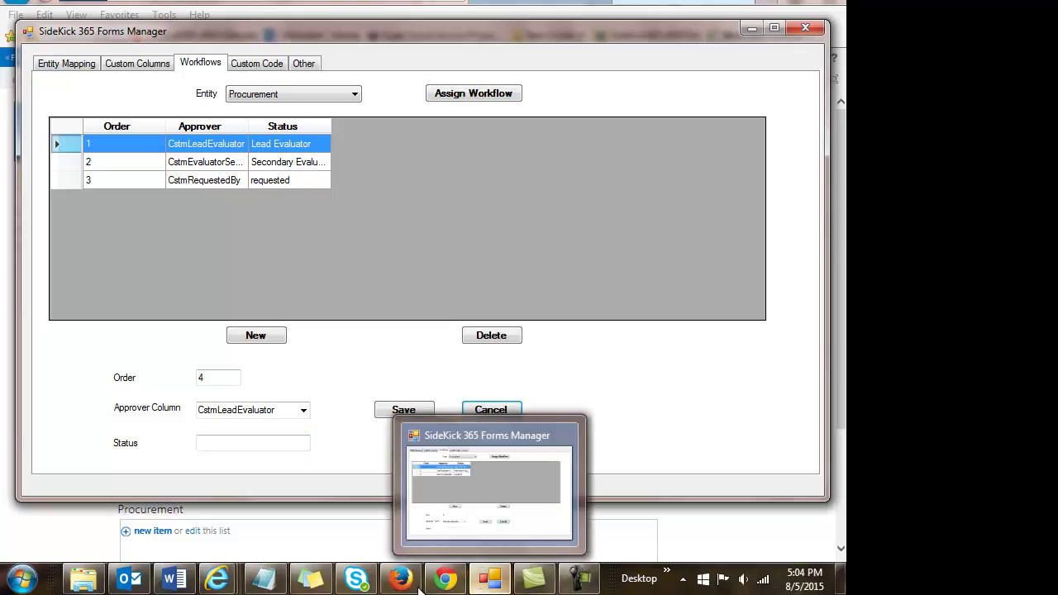
Step: Switch to the lead evaluator's Outlook inbox in Firefox and open the form linked in the newest Workflow task email
mouse_move(400, 580)
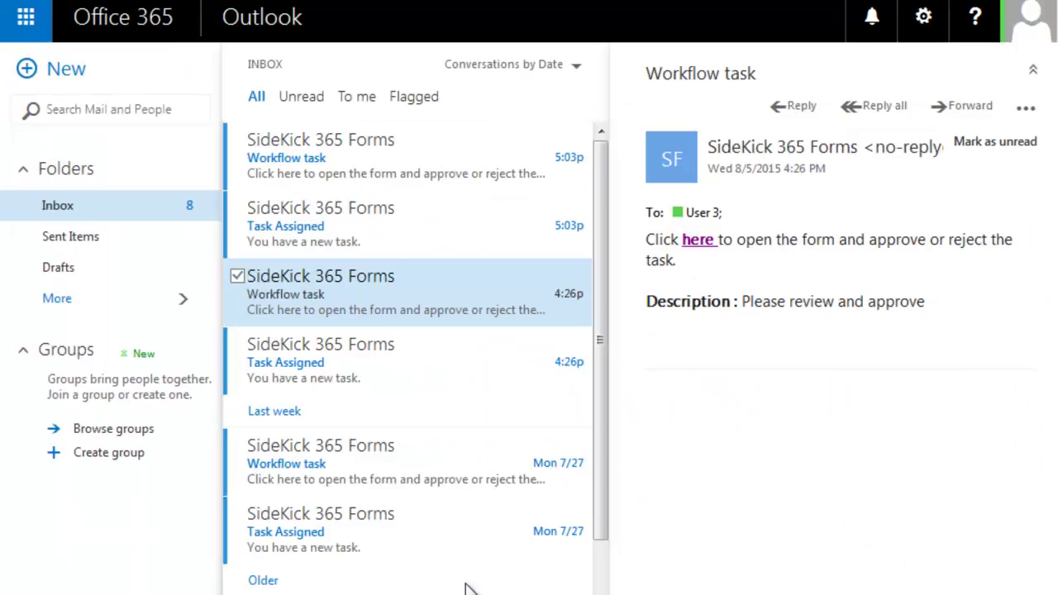
left_click(308, 167)
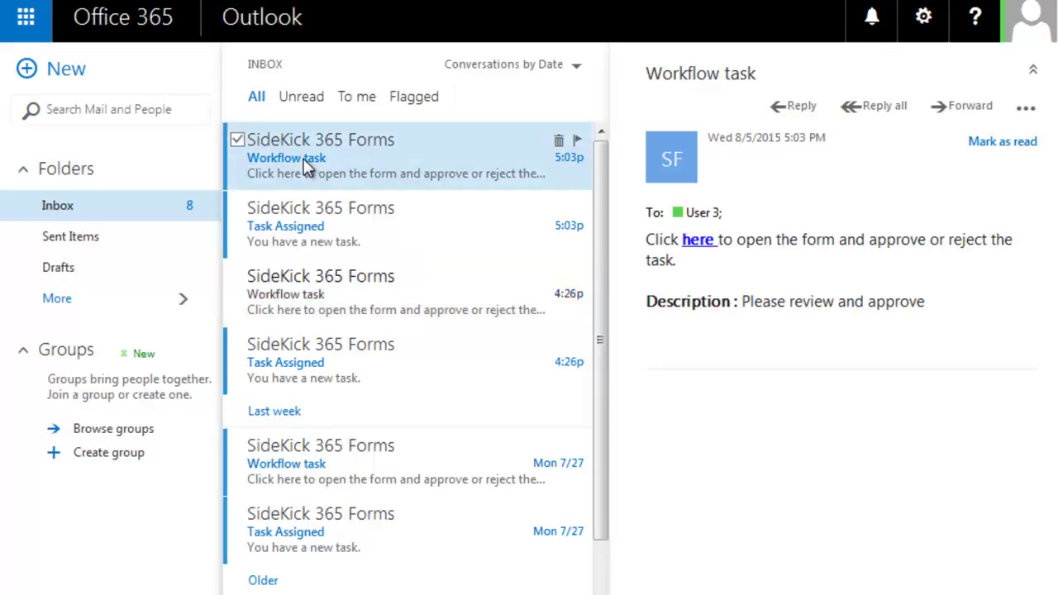
left_click(699, 241)
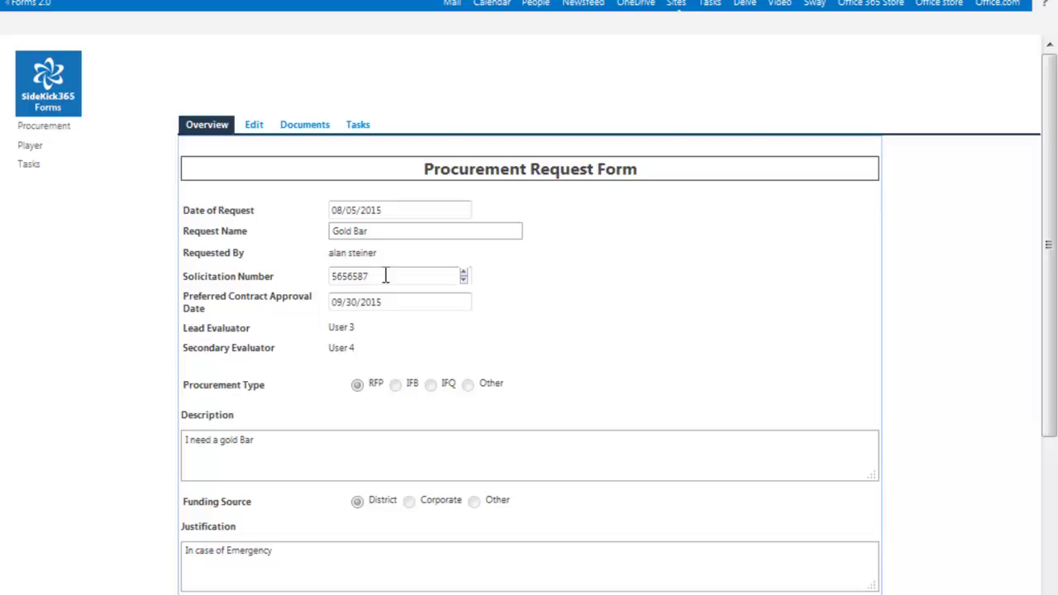
Step: Enter the comment "Looks Good to me" on the Gold Bar workflow task and approve it
left_click(1055, 533)
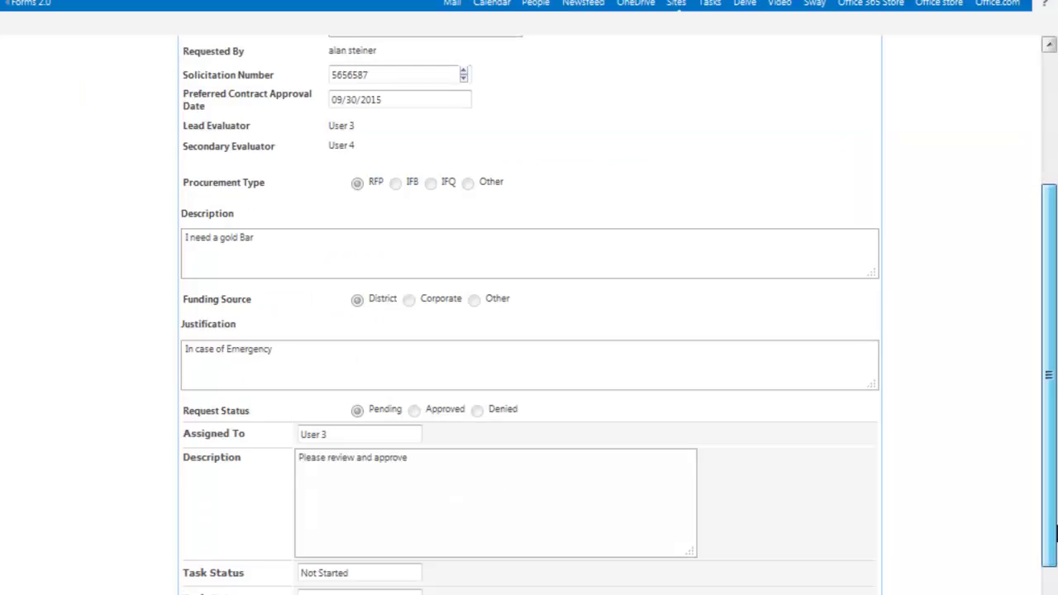
scroll(1056, 534, "down", 3)
left_click_drag(1050, 579, 1050, 594)
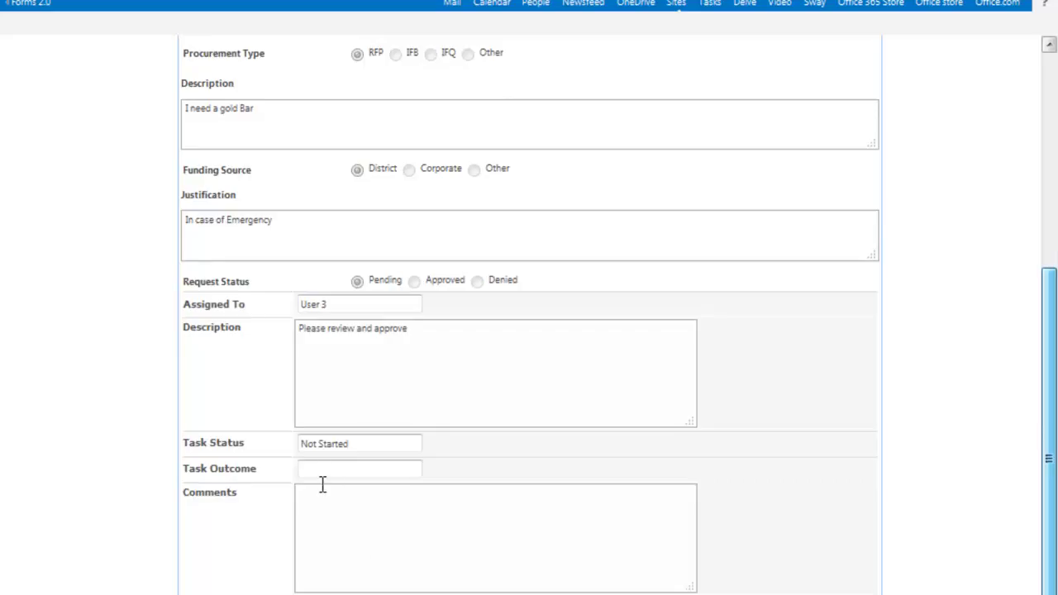
left_click(323, 507)
type("Looks Good to m")
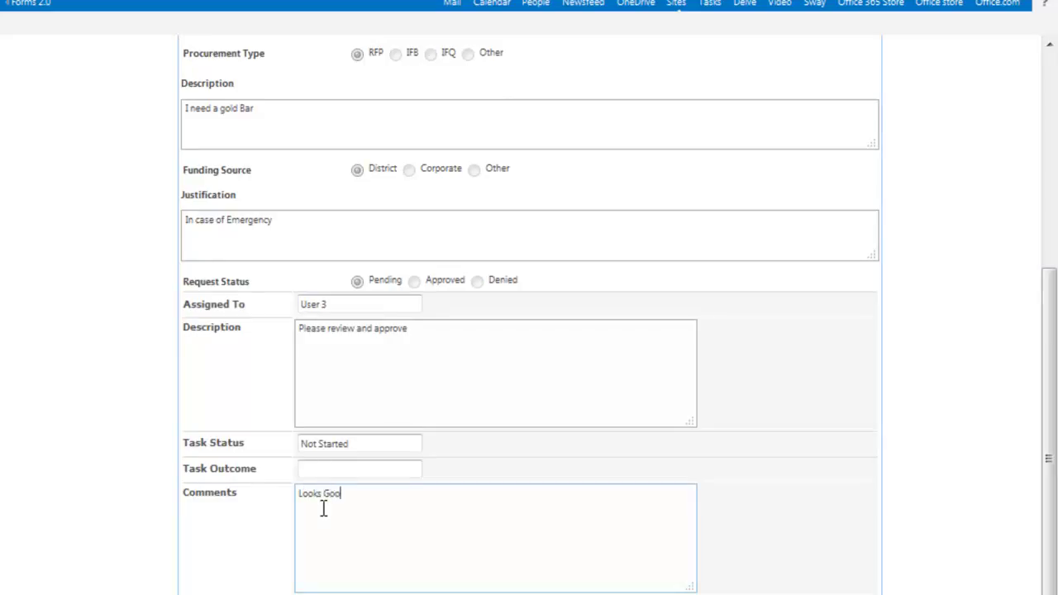
type("e")
key("Tab")
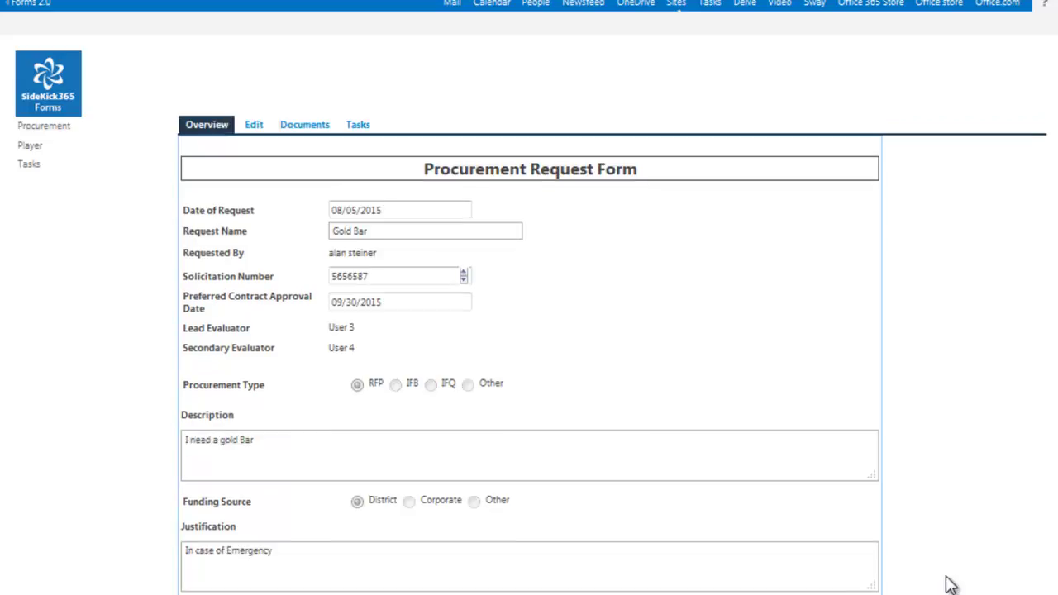
Step: Check the task status and outcome on the lead evaluator's form, and review the matching task in the site's Tasks list
scroll(1049, 537, "down", 5)
scroll(529, 314, "down", 1)
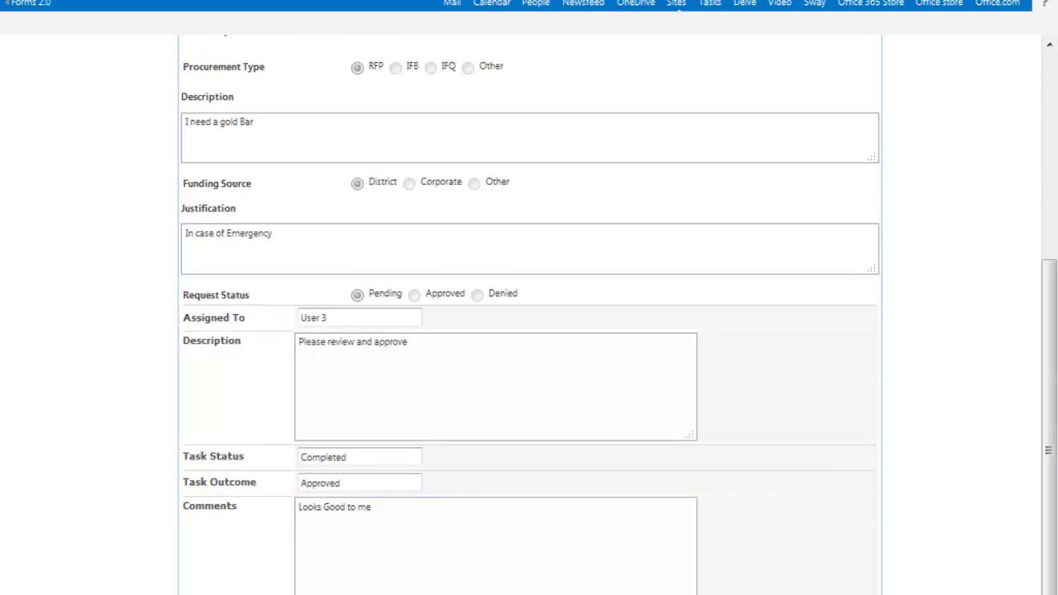
mouse_move(359, 594)
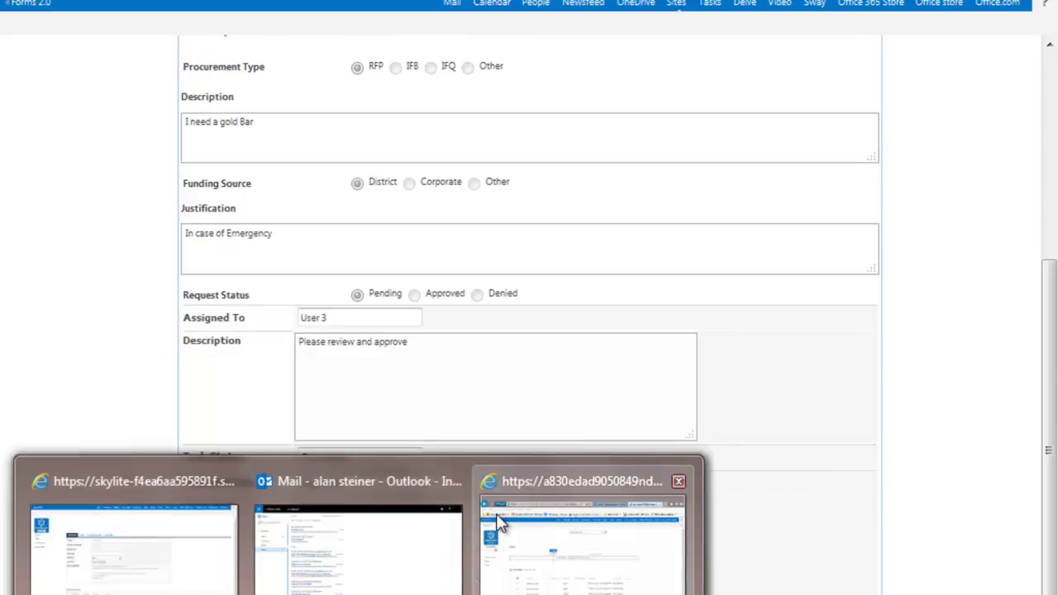
left_click(526, 479)
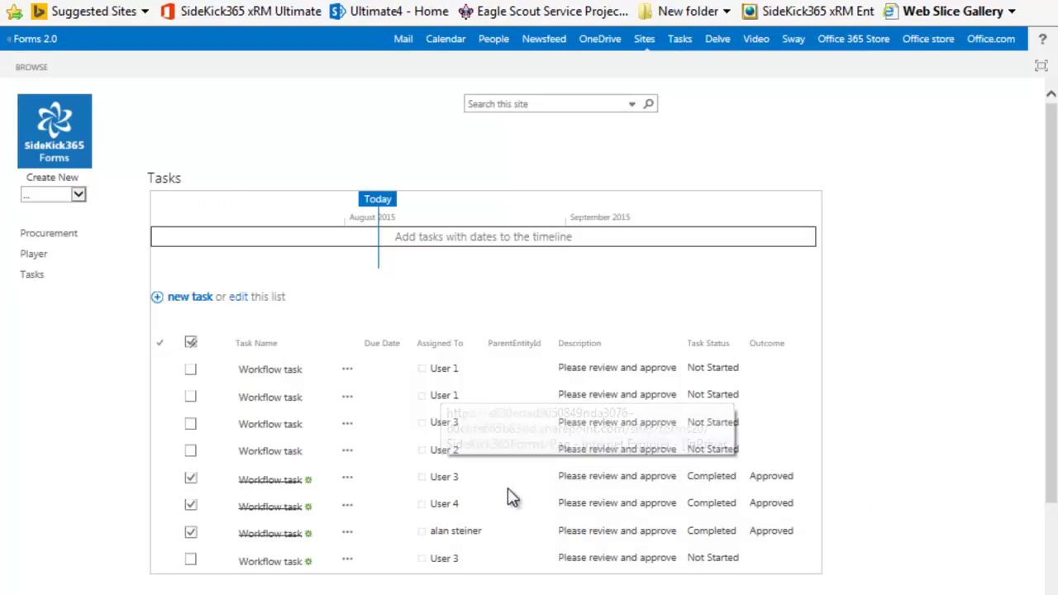
left_click(286, 563)
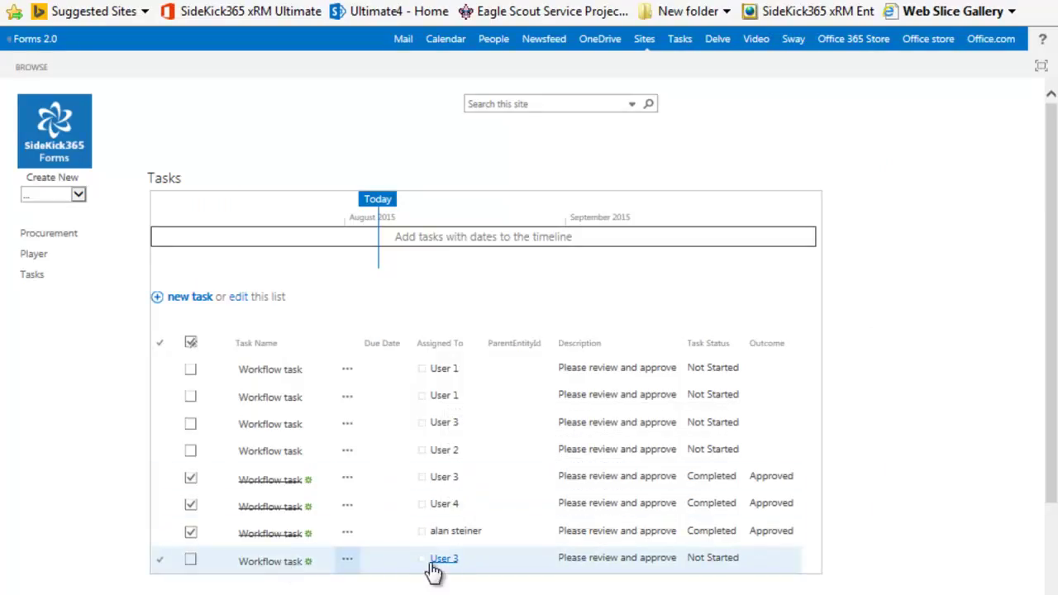
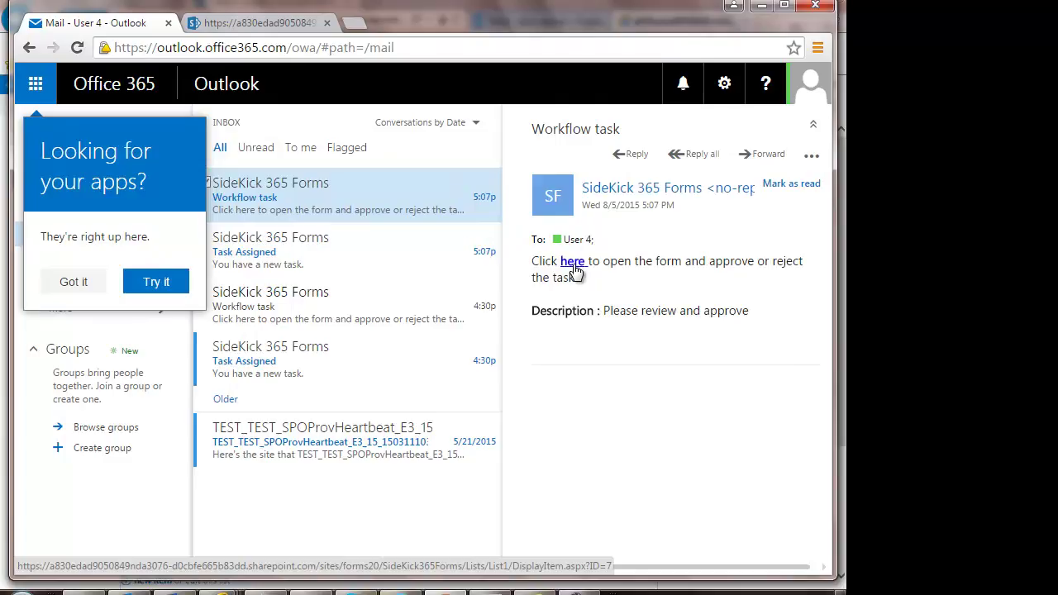
Step: Open the form linked in the secondary evaluator's Workflow task email and approve the task with the comment "I love Gold Bars"
left_click(573, 262)
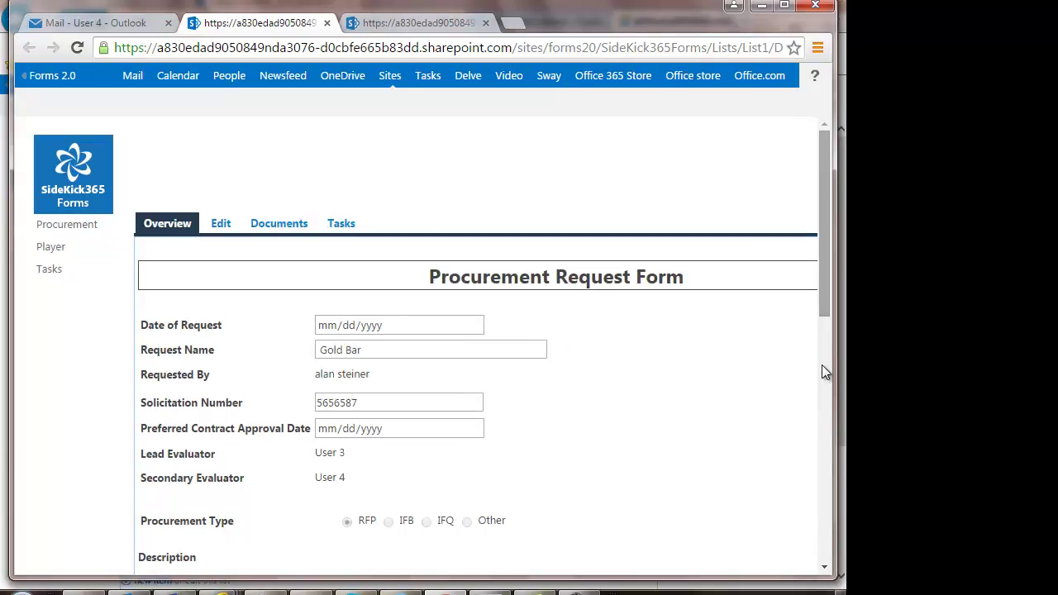
left_click(822, 378)
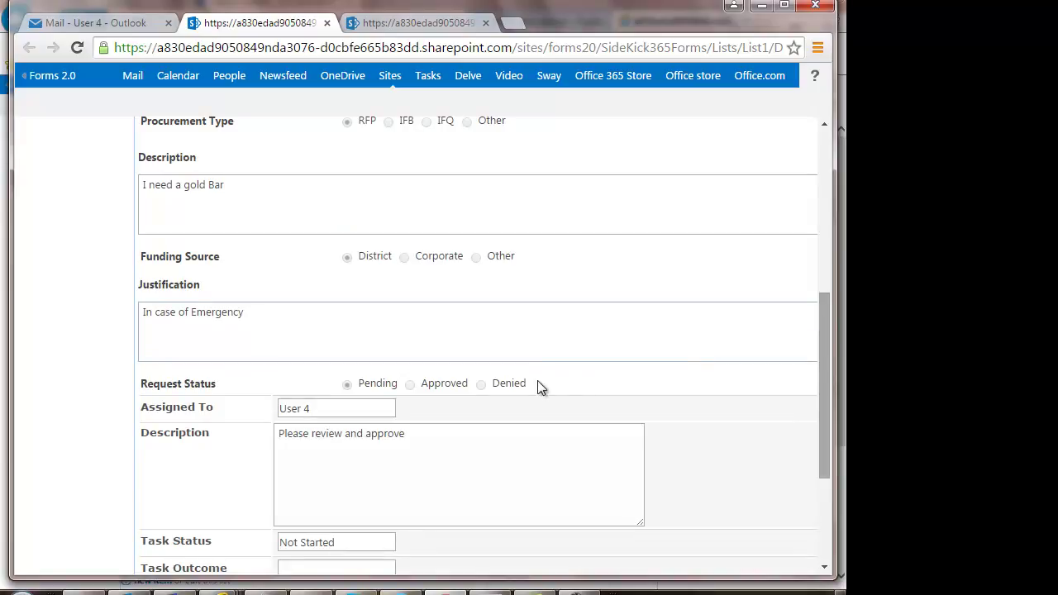
left_click(825, 488)
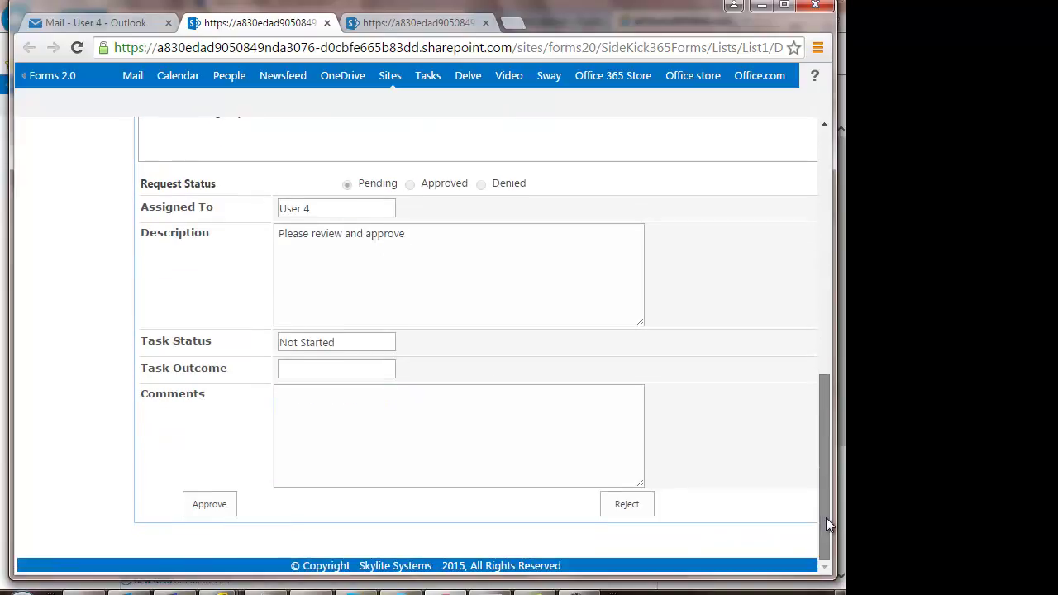
left_click(312, 401)
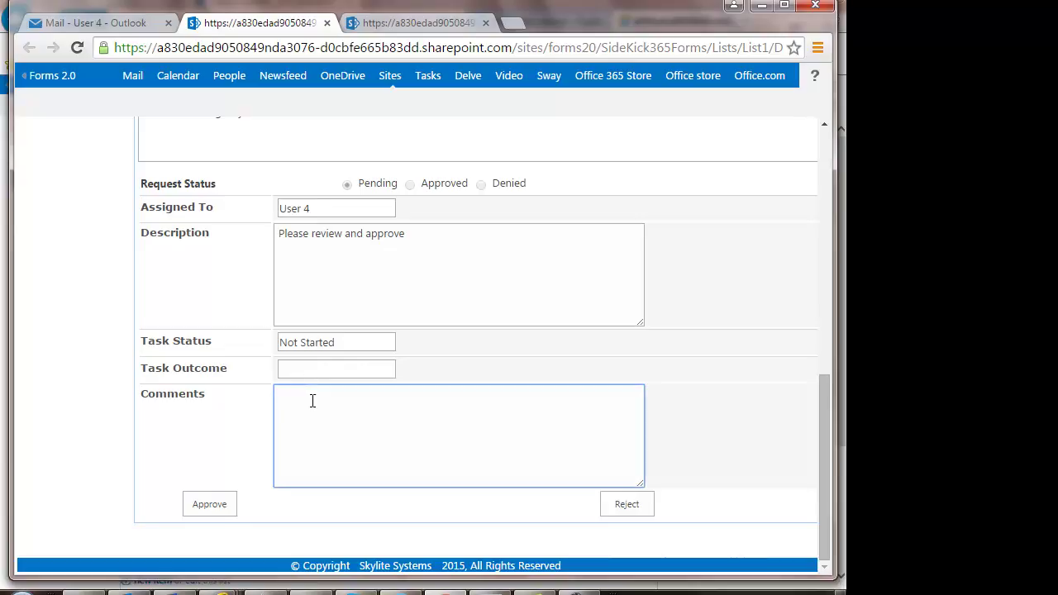
type("I love Gold Bars")
left_click(214, 506)
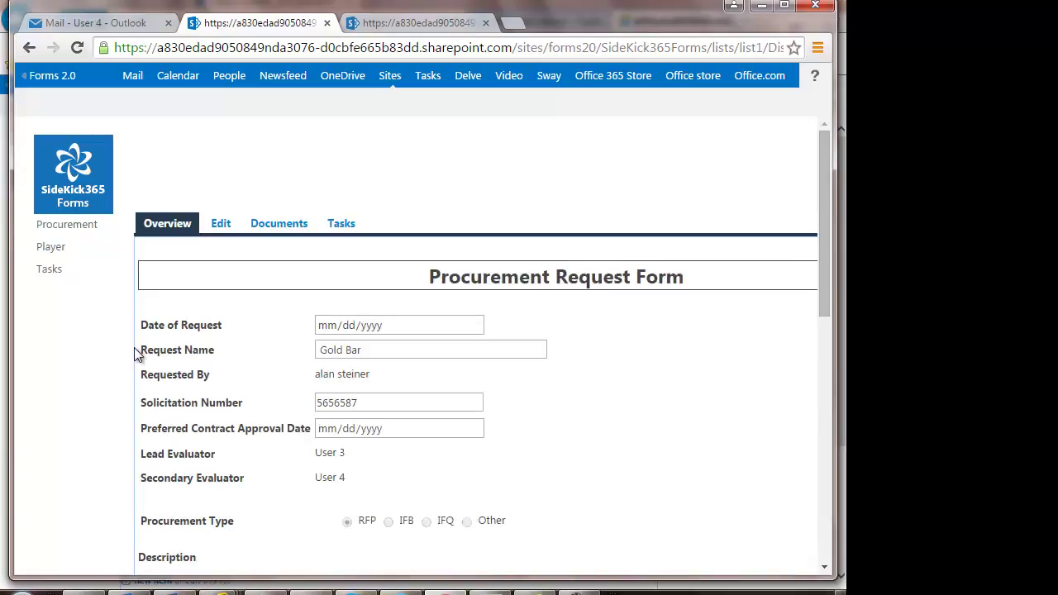
Step: Check the task status and outcome on the secondary evaluator's form, and review the evaluators' tasks in the Tasks list
left_click_drag(825, 304, 817, 474)
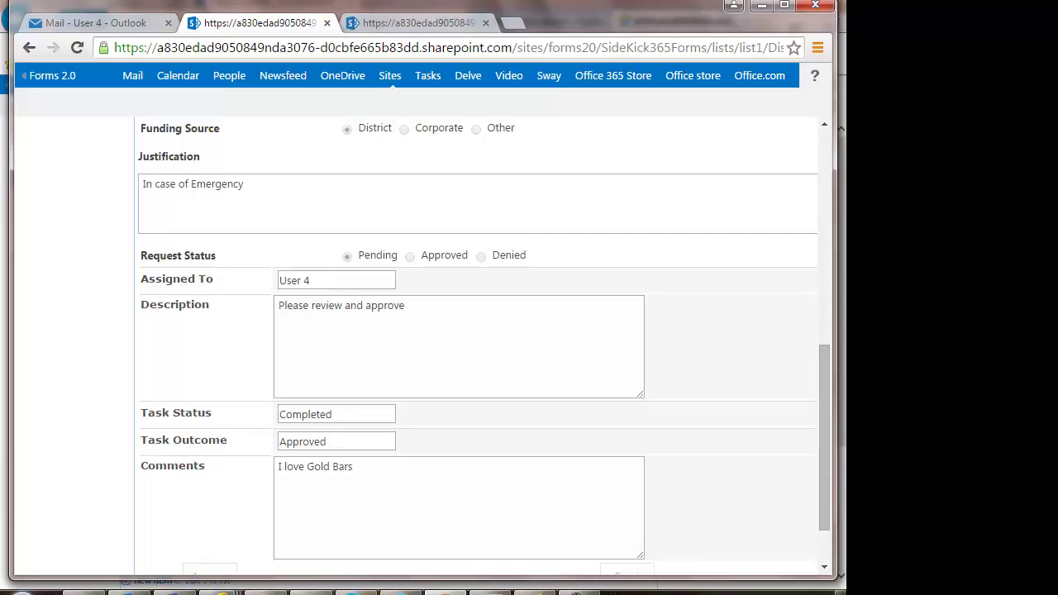
mouse_move(288, 592)
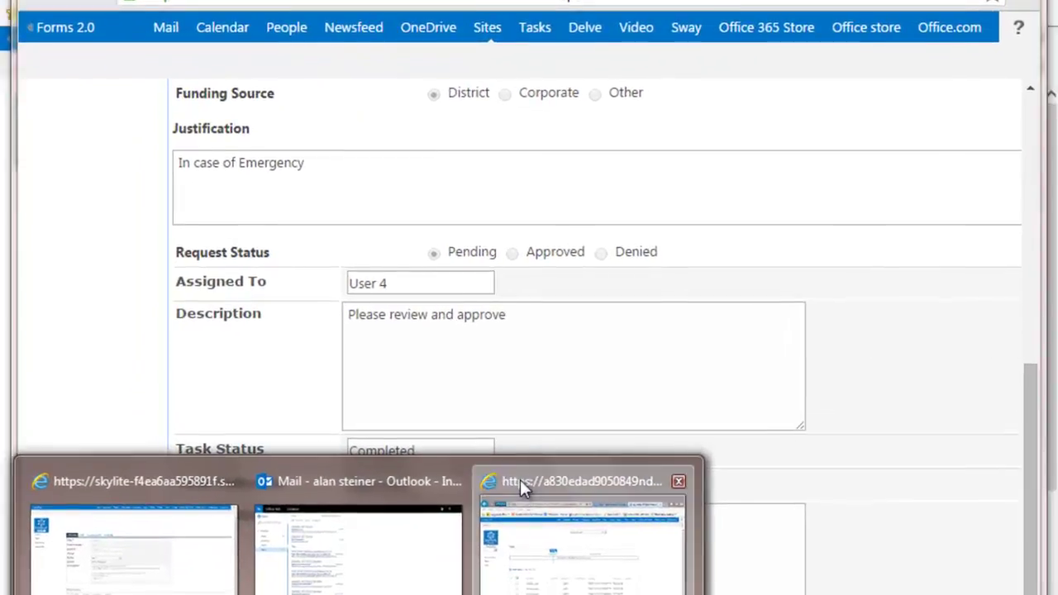
left_click(463, 489)
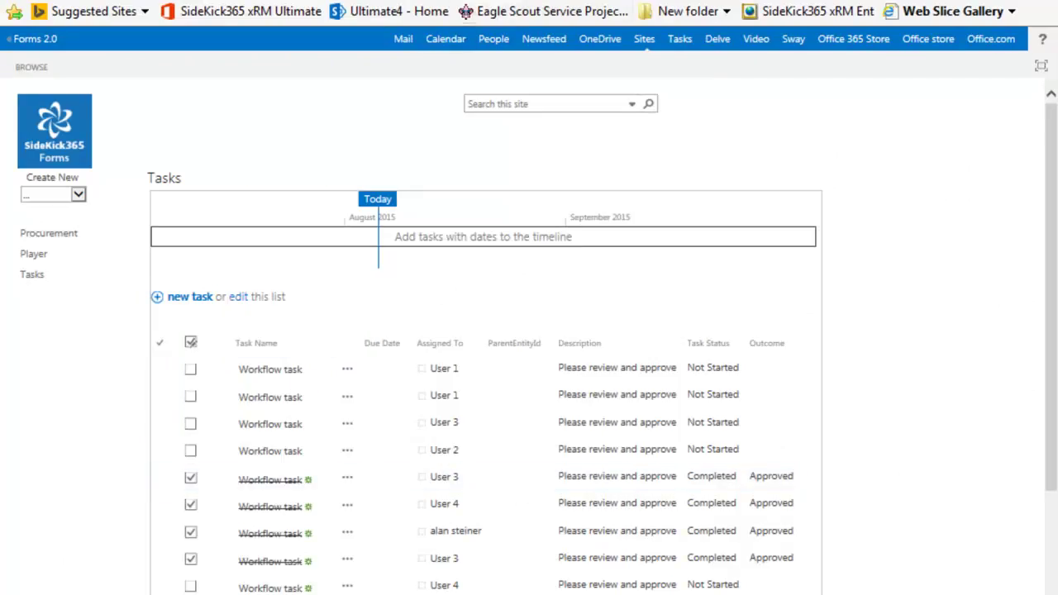
left_click(438, 564)
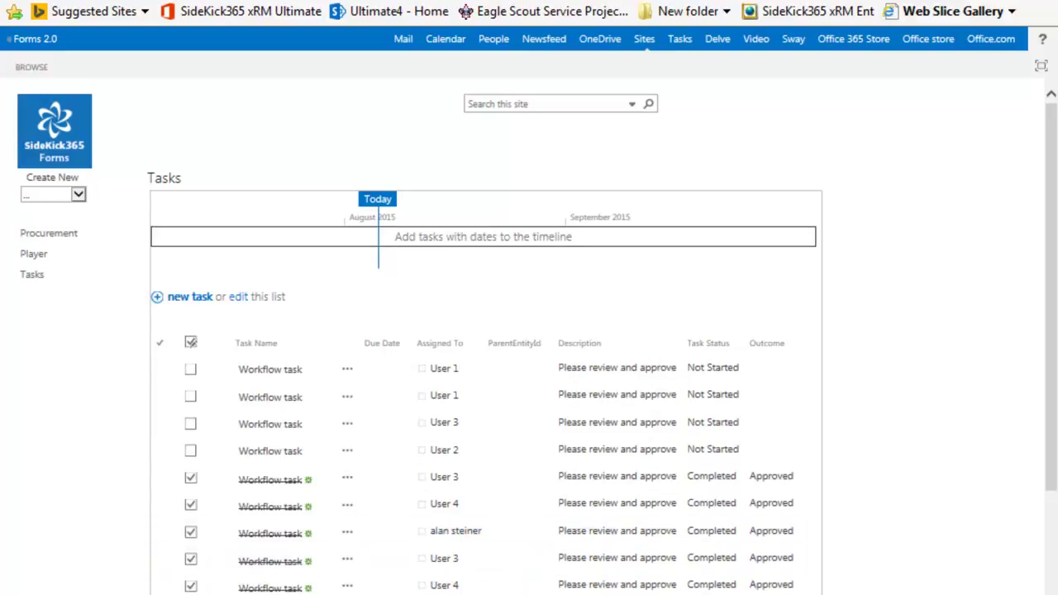
Step: Check the Procurement approval order in the SideKick 365 Forms Manager, and return to the site's Tasks list and refresh it
mouse_move(612, 594)
left_click(633, 507)
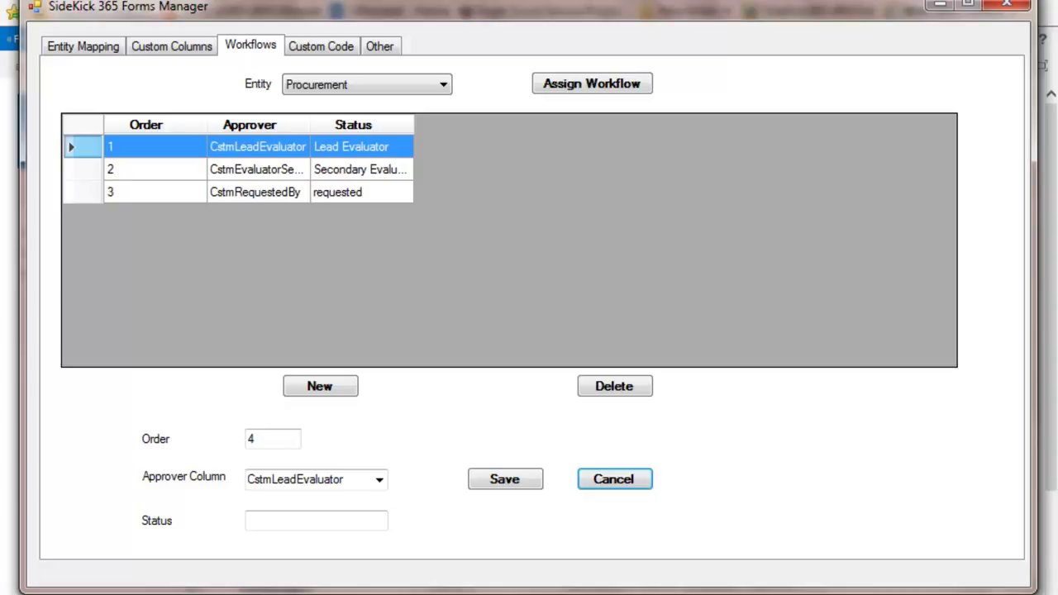
mouse_move(359, 594)
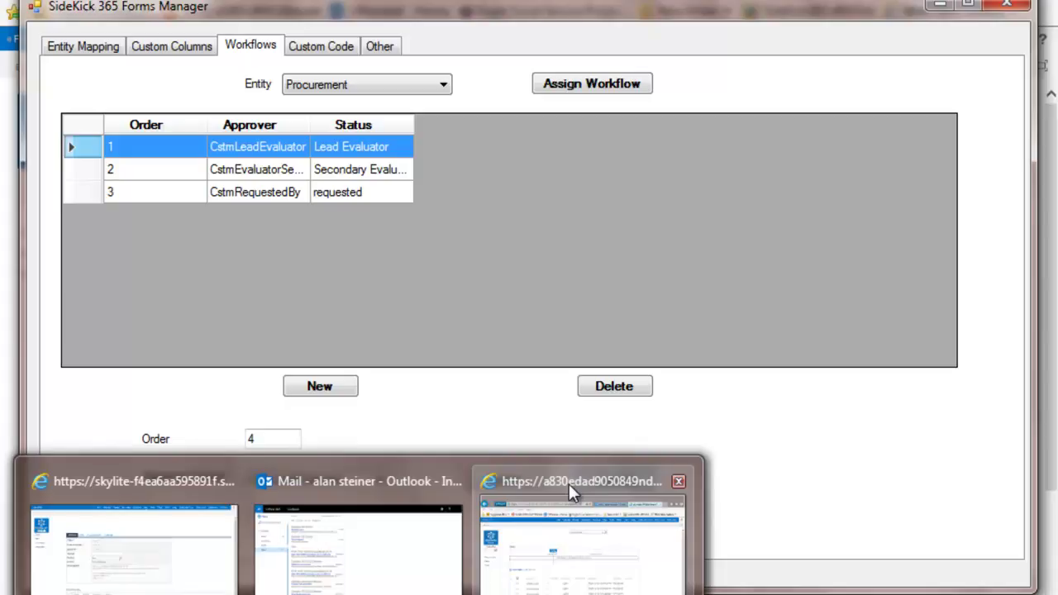
left_click(568, 482)
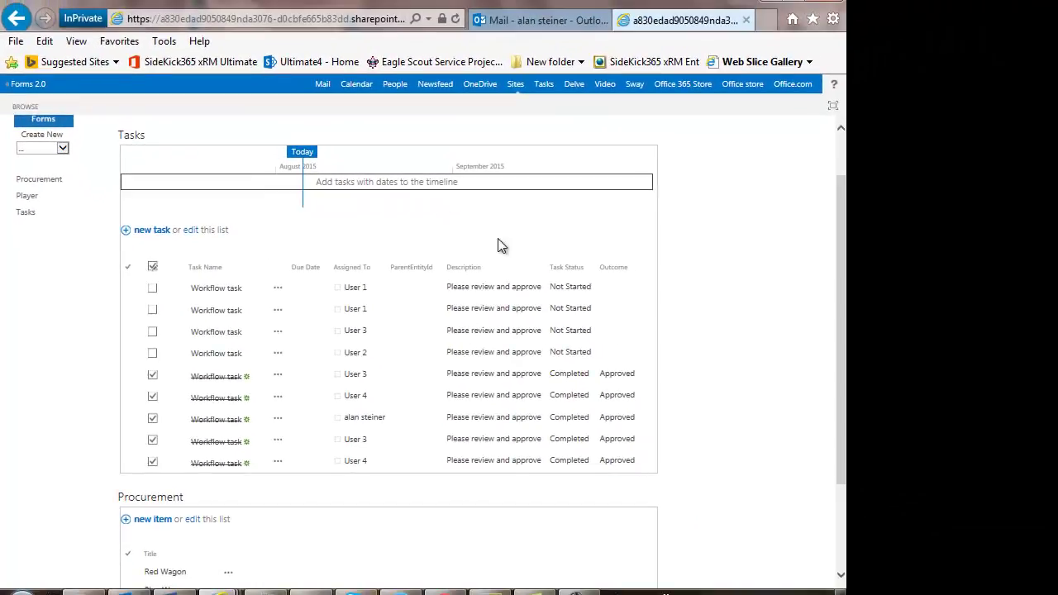
left_click(454, 19)
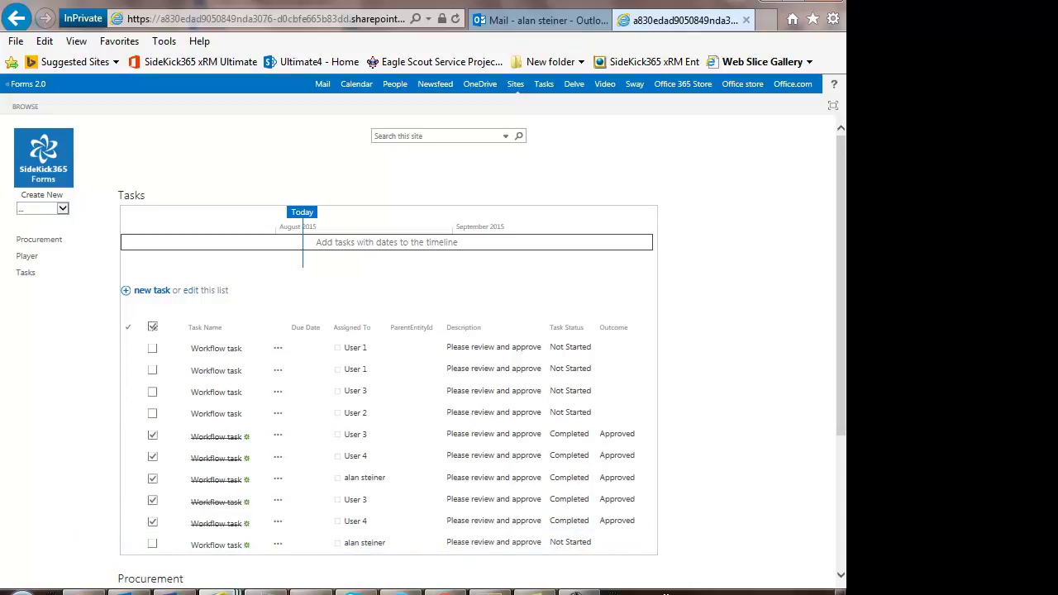
Step: Open the form linked in the requester's newest Workflow task email, review the Gold Bar request, and switch the form to editing
mouse_move(275, 592)
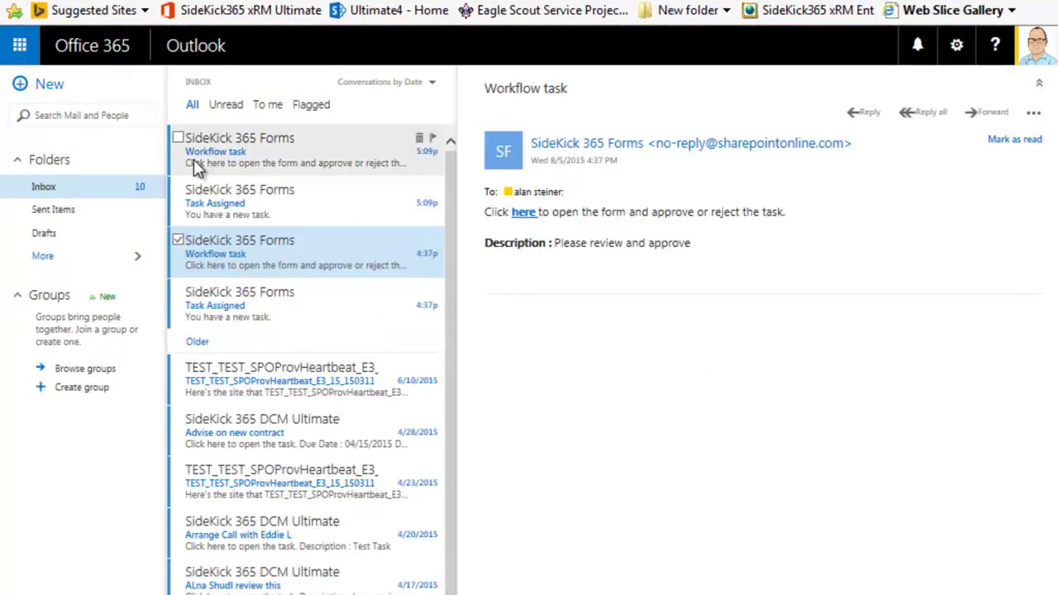
left_click(201, 154)
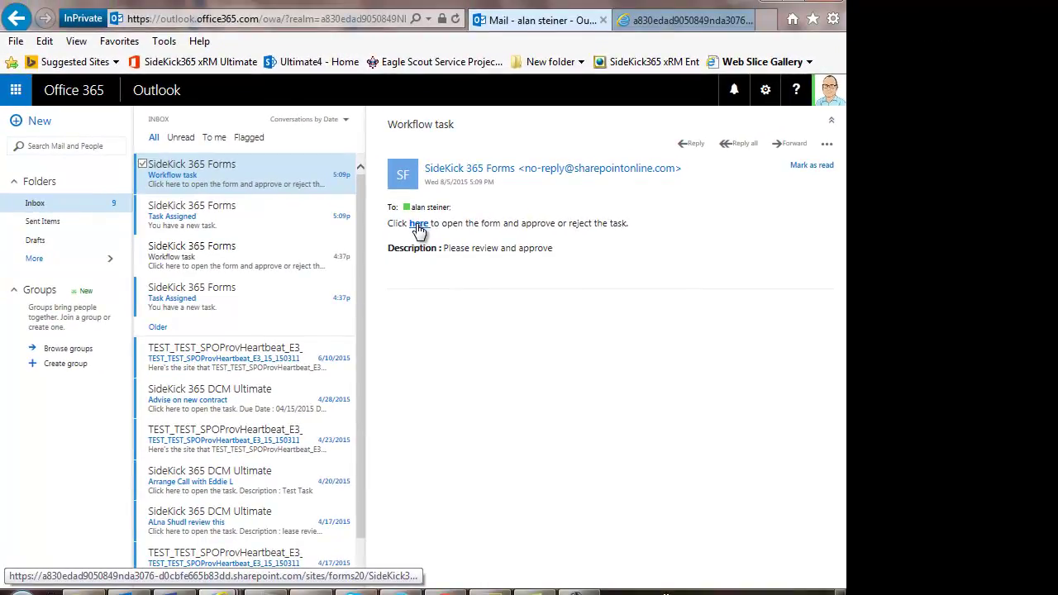
left_click(420, 225)
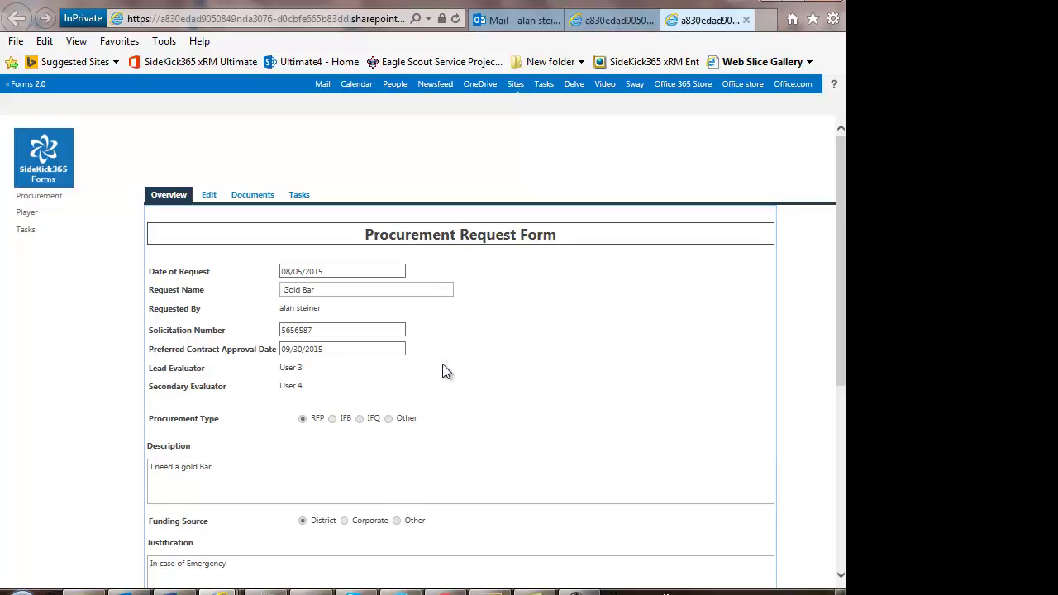
scroll(545, 389, "down", 3)
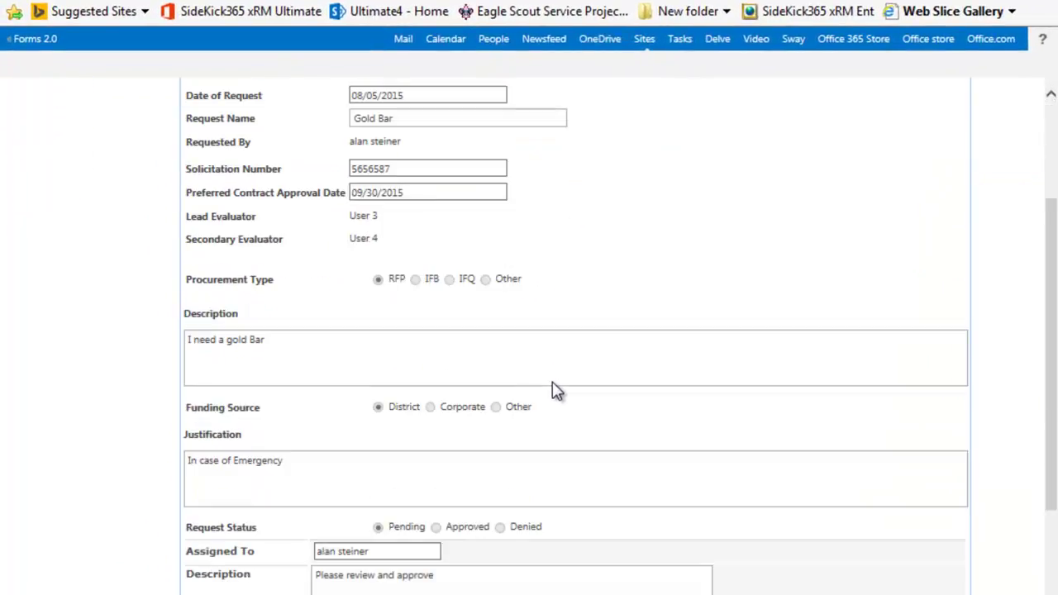
scroll(556, 390, "down", 2)
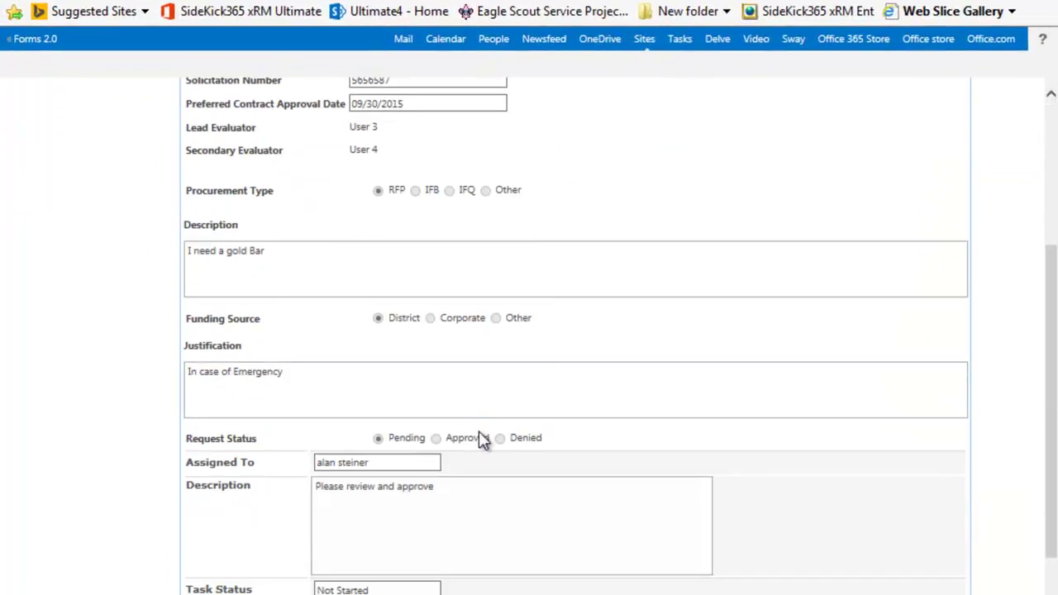
scroll(484, 430, "up", 5)
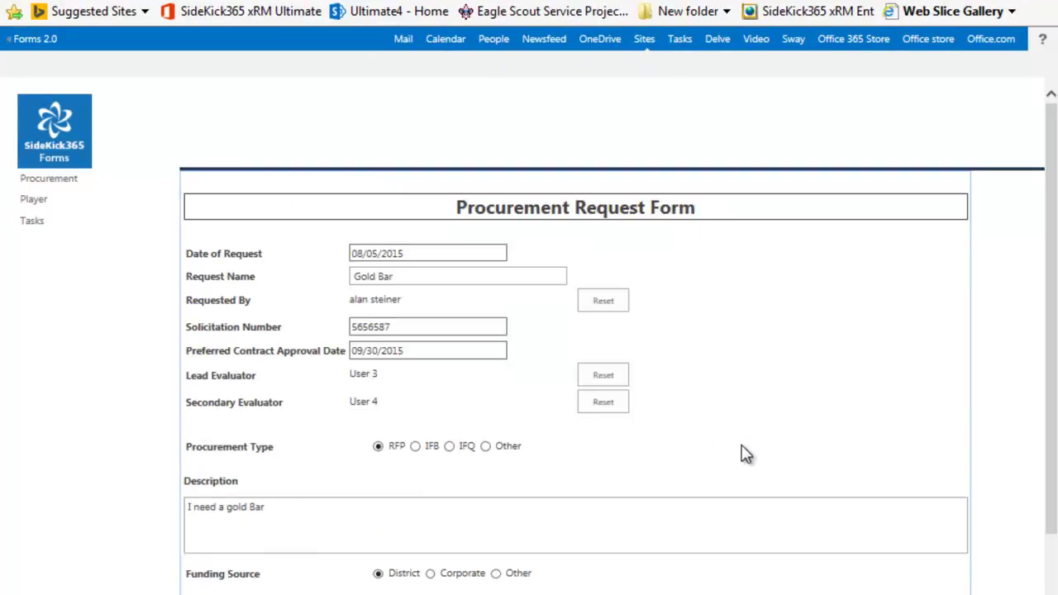
Step: Set the Gold Bar request's status to Approved, add "I like this" to its justification text, and save the form
scroll(742, 453, "down", 3)
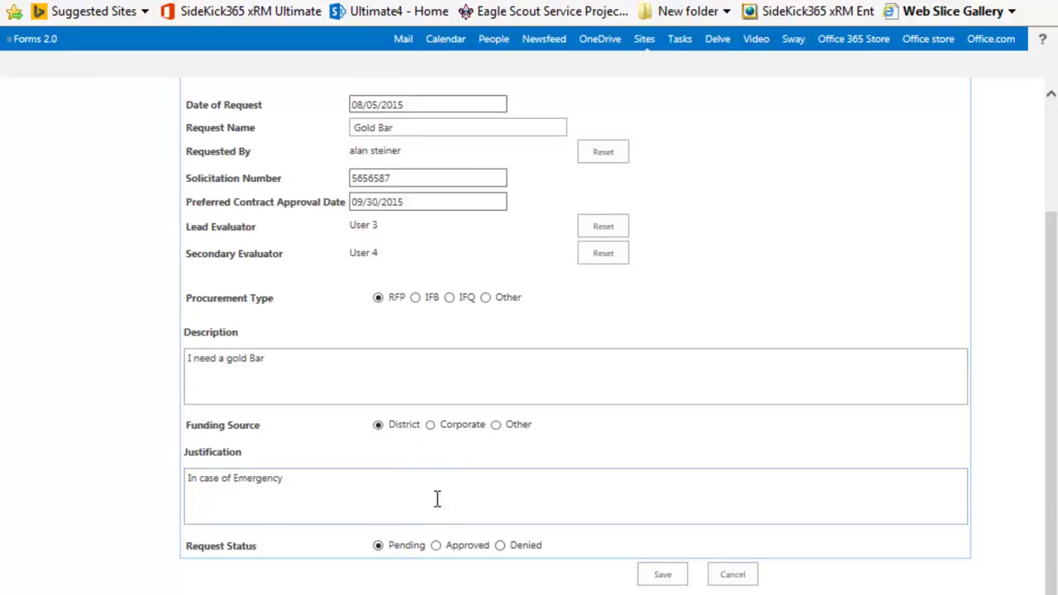
left_click(435, 547)
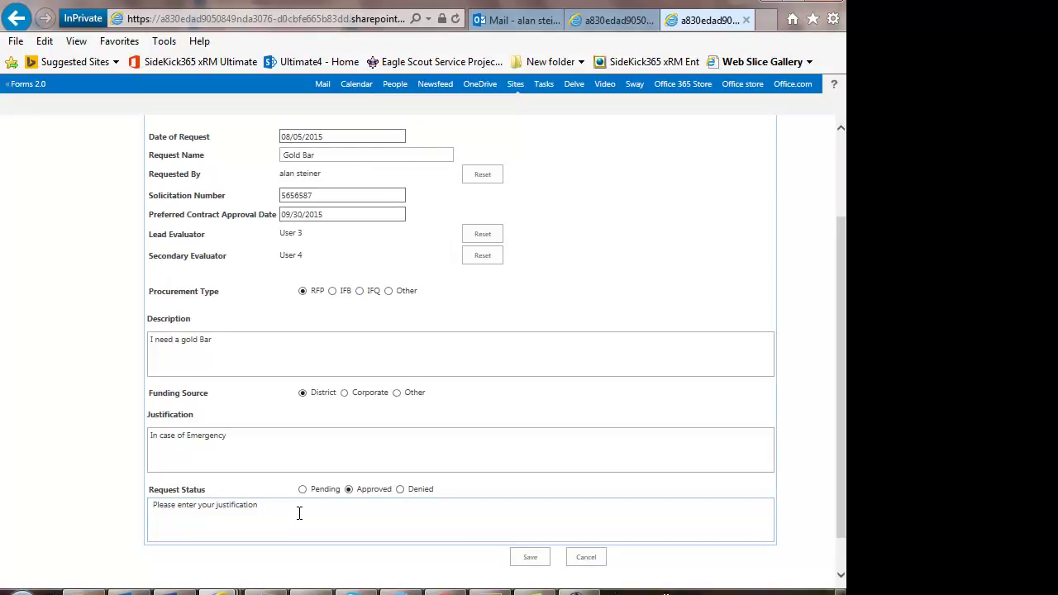
type("I lk ethis")
left_click_drag(290, 505, 264, 506)
key("BackSpace")
type("like this")
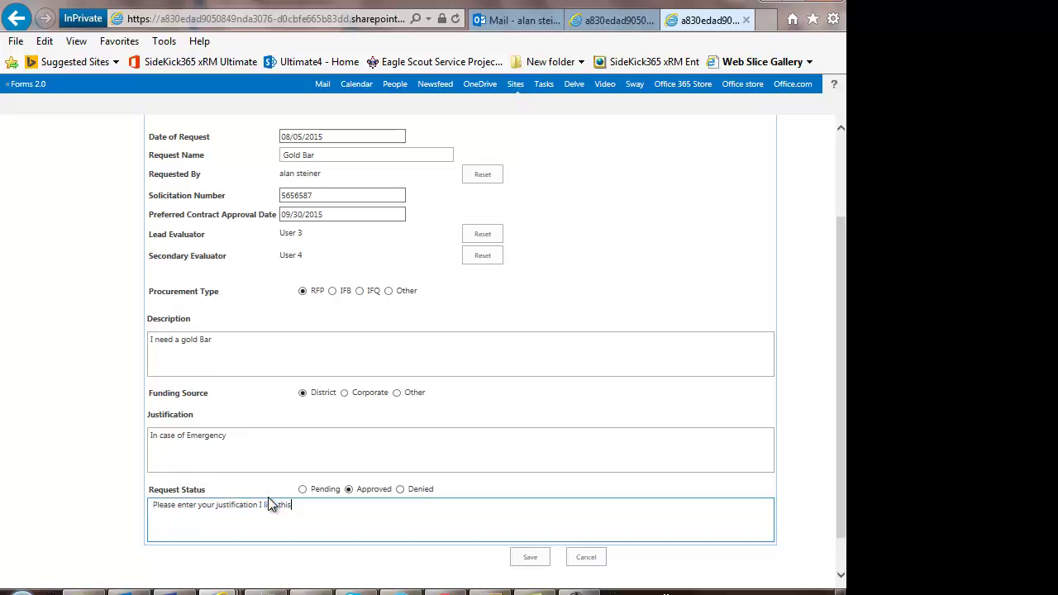
left_click(521, 559)
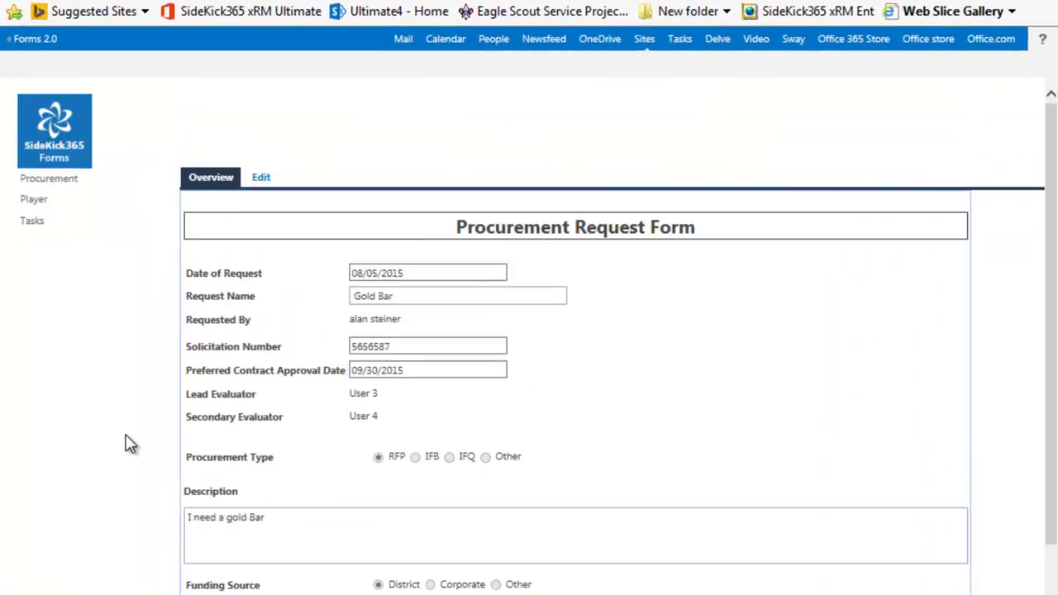
Step: Approve the requester's workflow task on the Gold Bar form with the comment "I Like it"
scroll(130, 444, "down", 4)
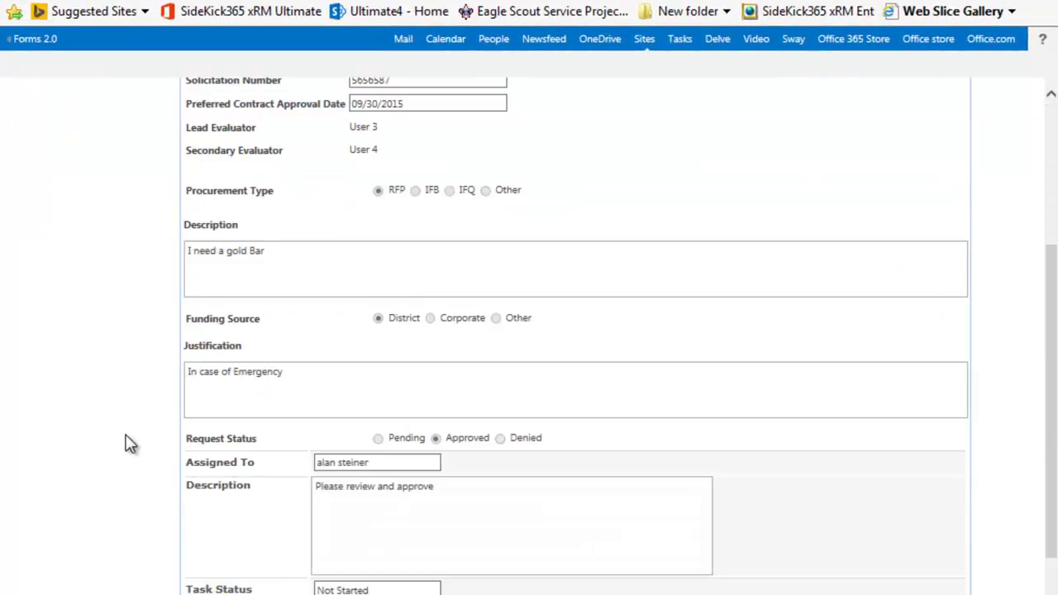
scroll(130, 444, "down", 1)
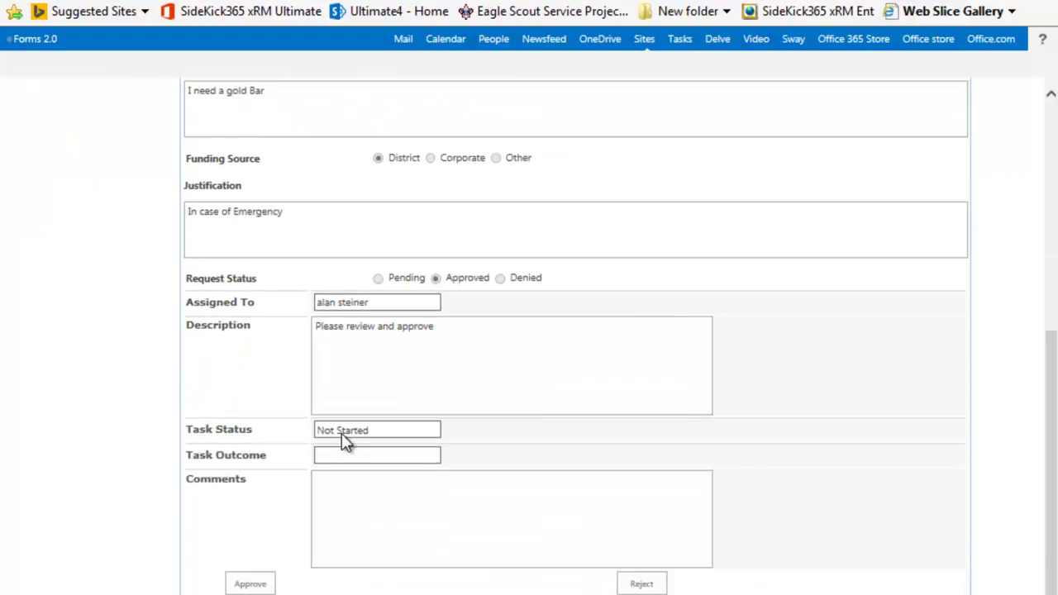
left_click(326, 490)
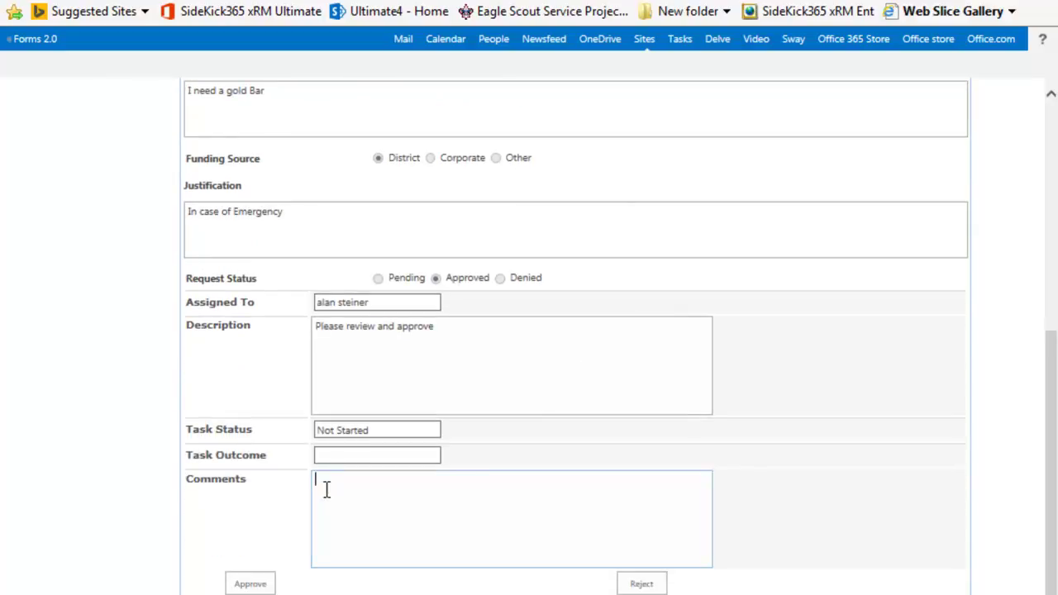
type("I Like it")
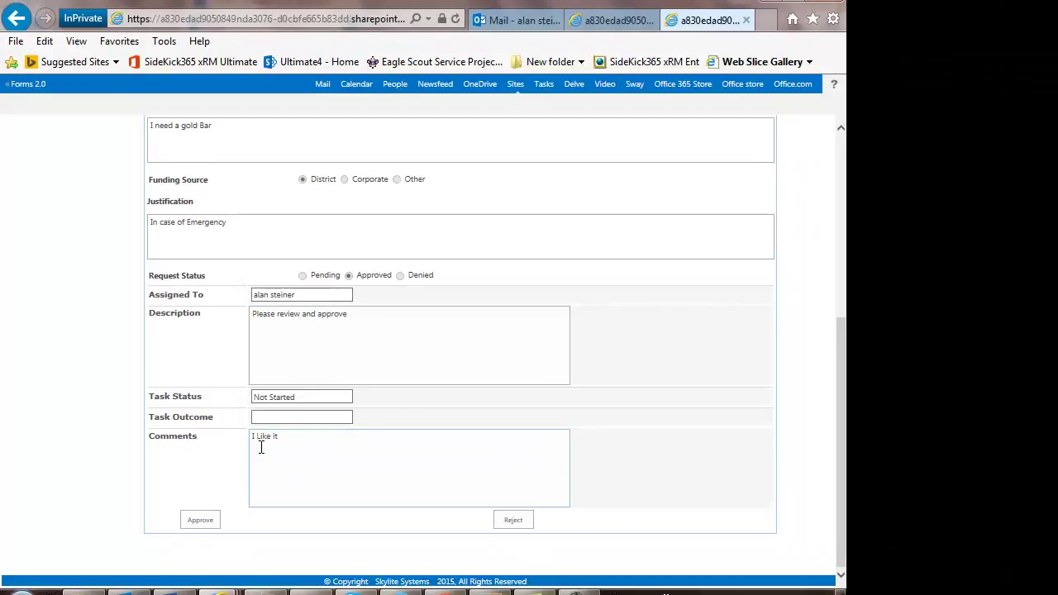
left_click(204, 524)
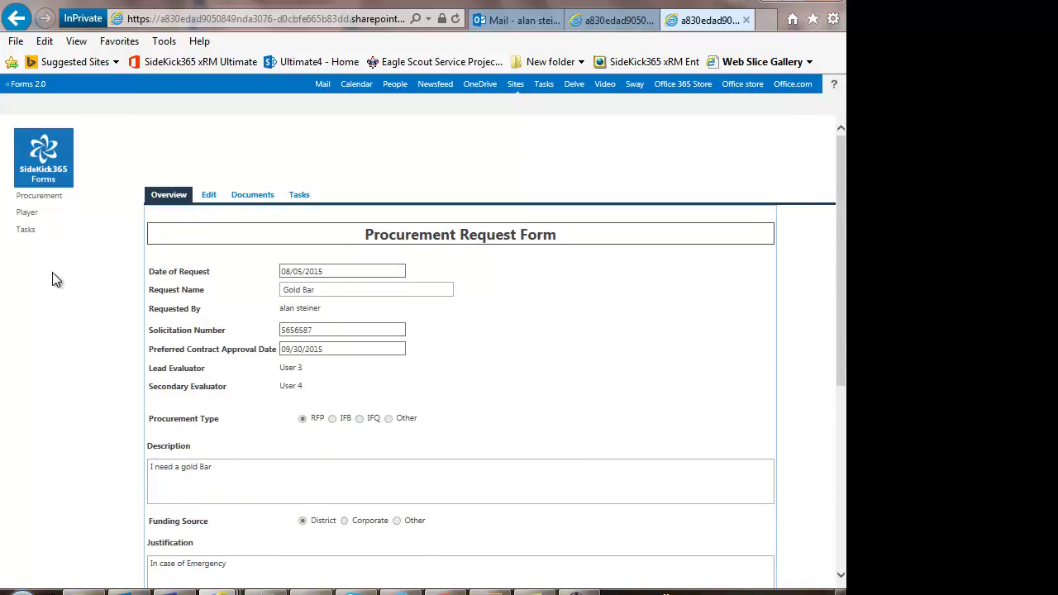
Step: Return to the site's home page and open the Procurement Workflow status from the Gold Bar item's workflows
left_click(38, 172)
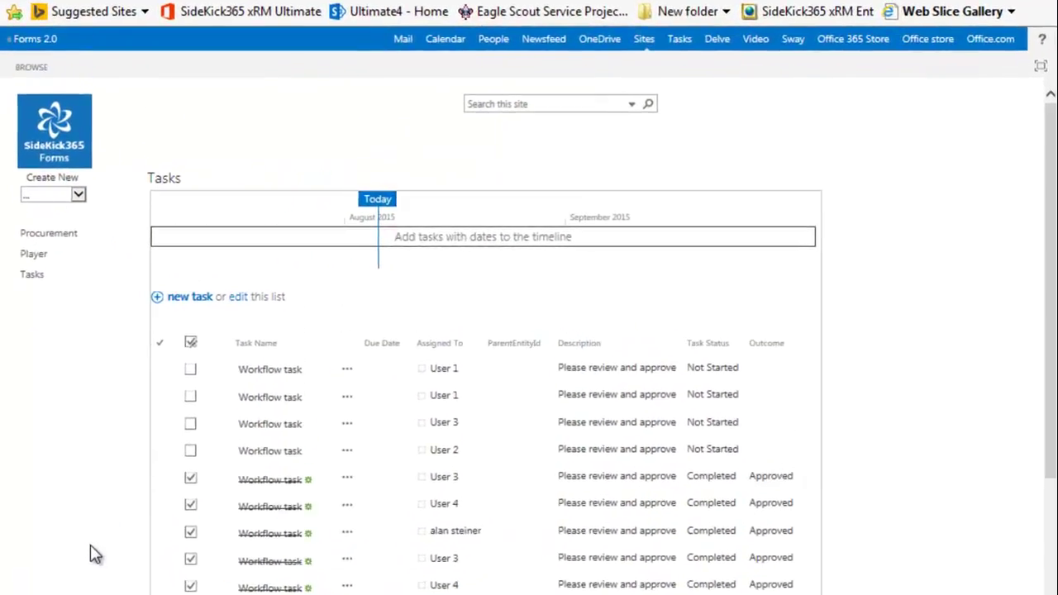
scroll(73, 495, "down", 3)
left_click(285, 565)
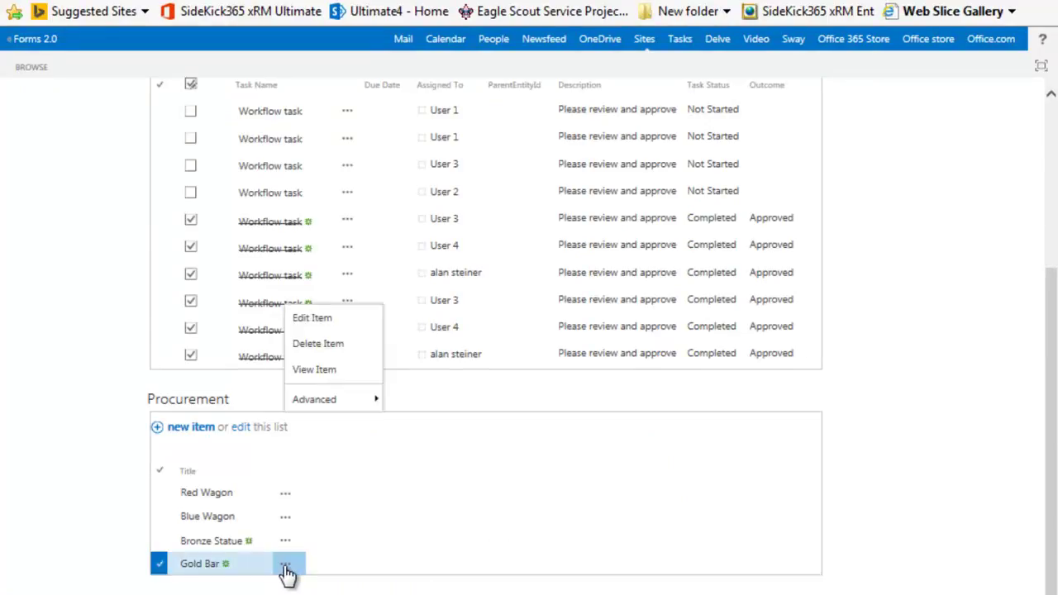
mouse_move(343, 404)
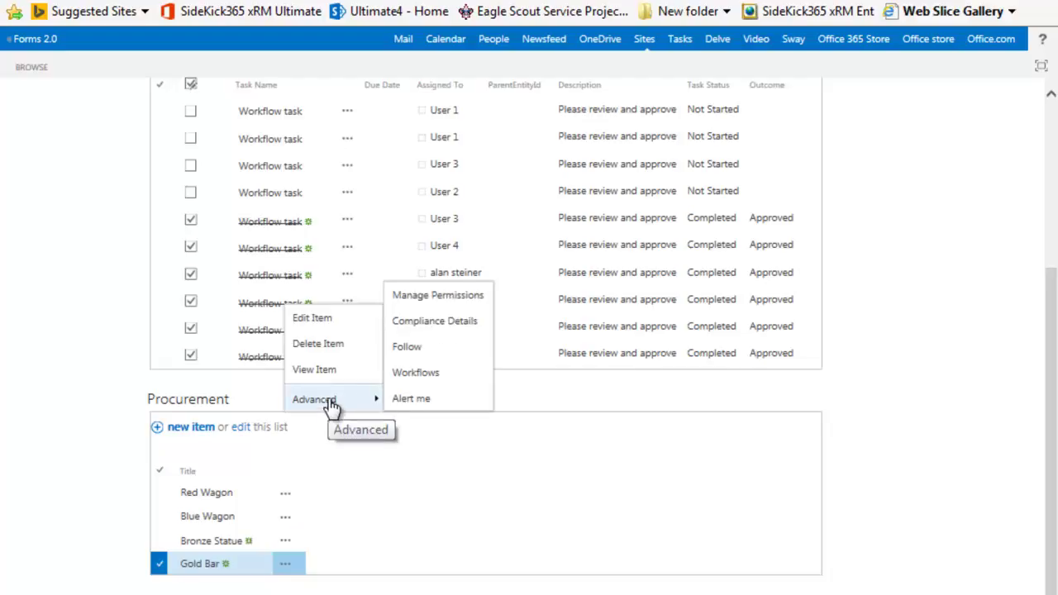
left_click(410, 373)
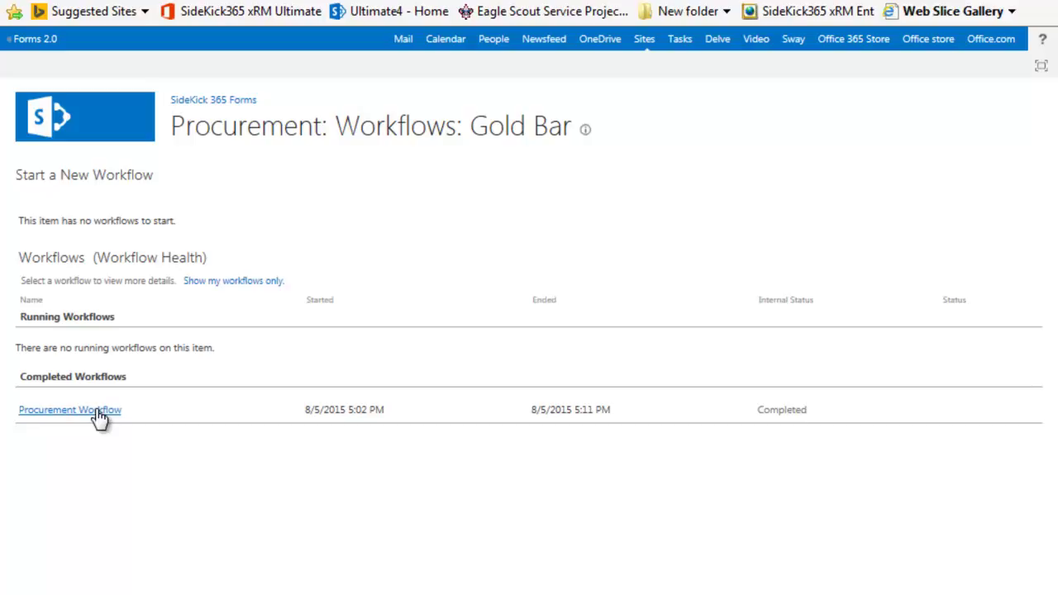
left_click(99, 416)
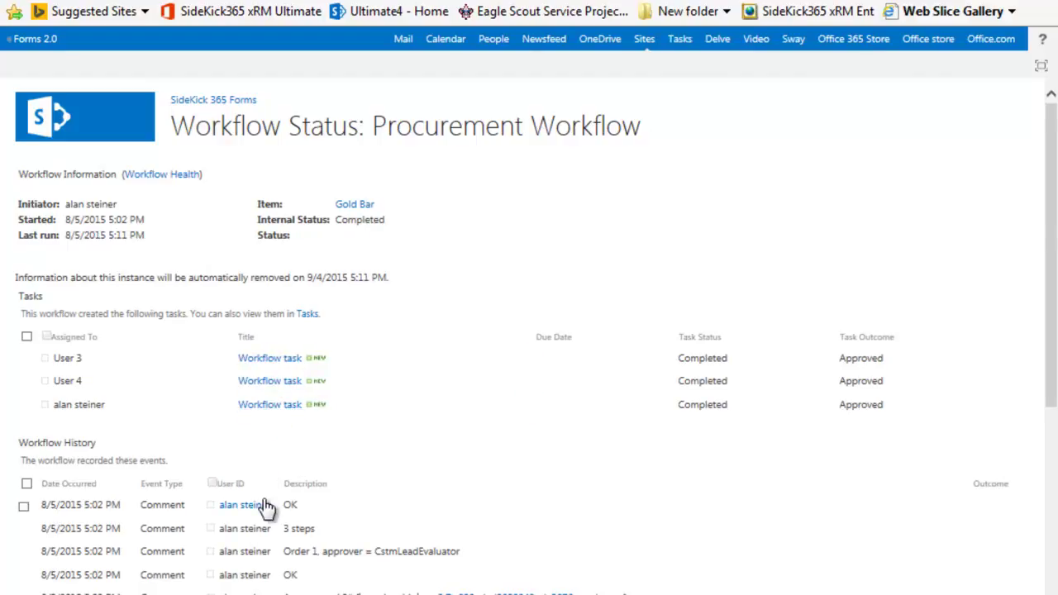
Step: Examine the Procurement Workflow's task outcomes and its recorded history for each approval order
scroll(277, 504, "down", 1)
scroll(264, 508, "down", 1)
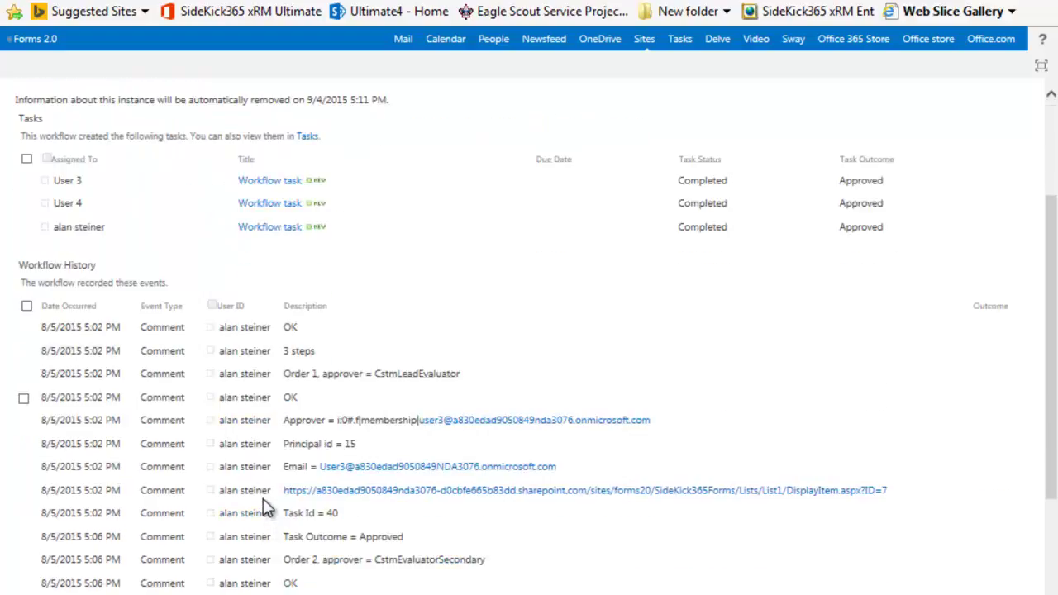
scroll(265, 506, "down", 1)
scroll(265, 506, "down", 2)
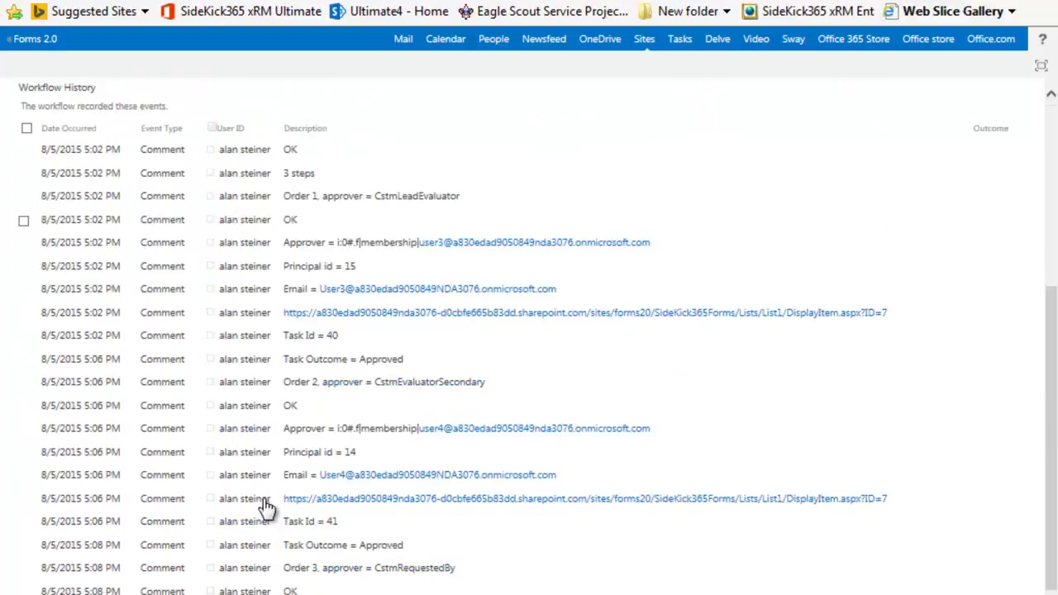
scroll(258, 501, "down", 1)
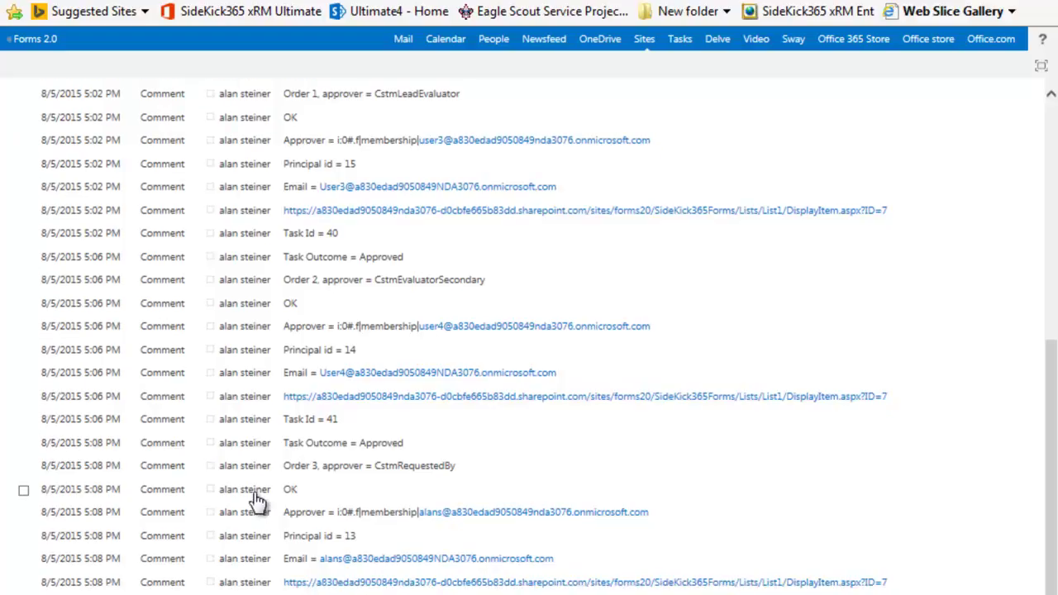
scroll(258, 502, "up", 5)
scroll(258, 502, "down", 1)
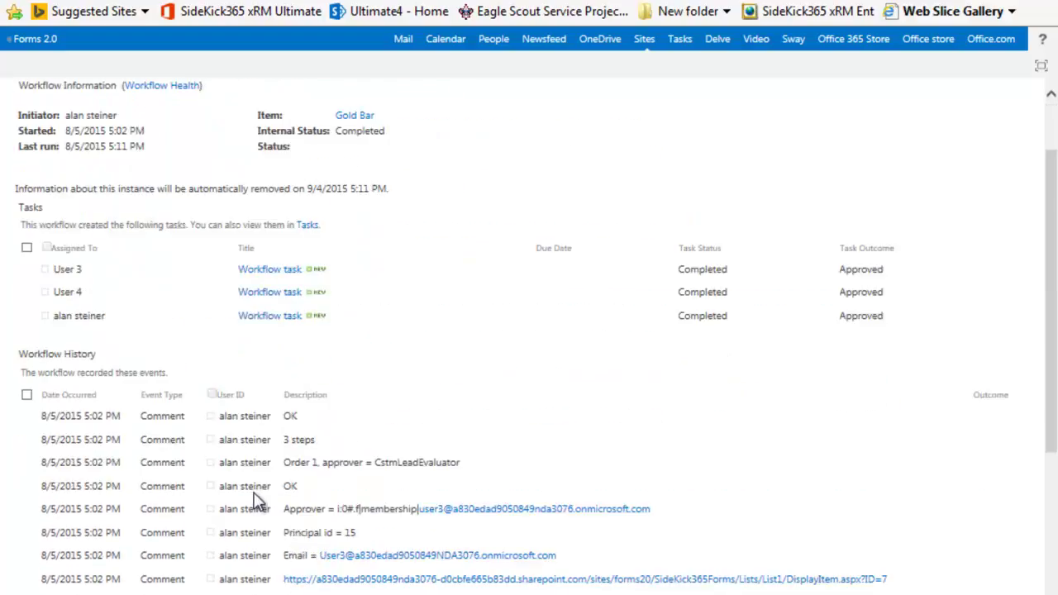
scroll(258, 502, "up", 1)
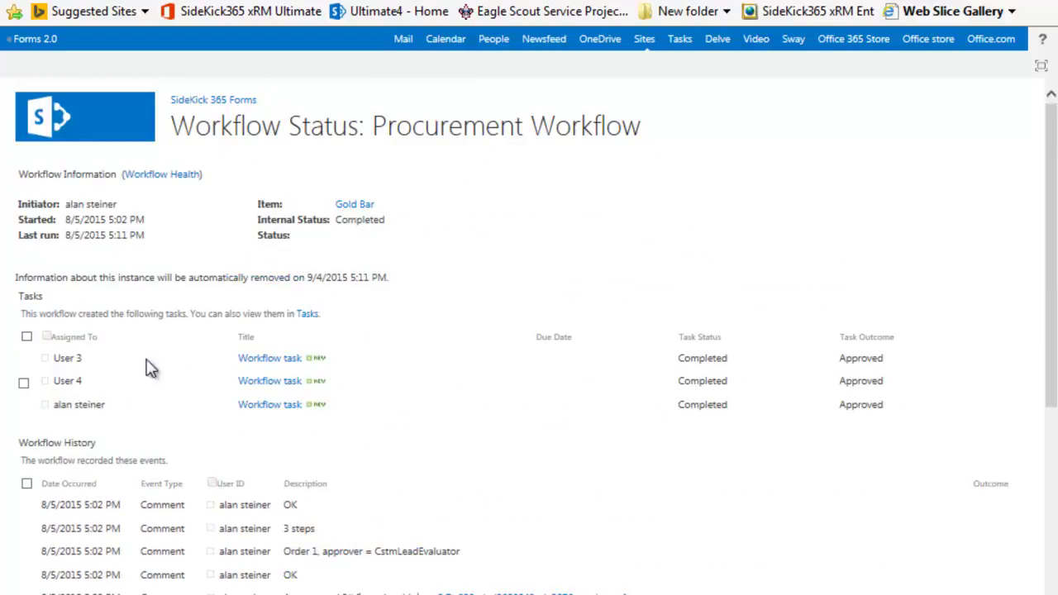
Step: Review the Procurement approval steps in the SideKick 365 Forms Manager, and return to the SideKick 365 Forms home page
left_click(201, 103)
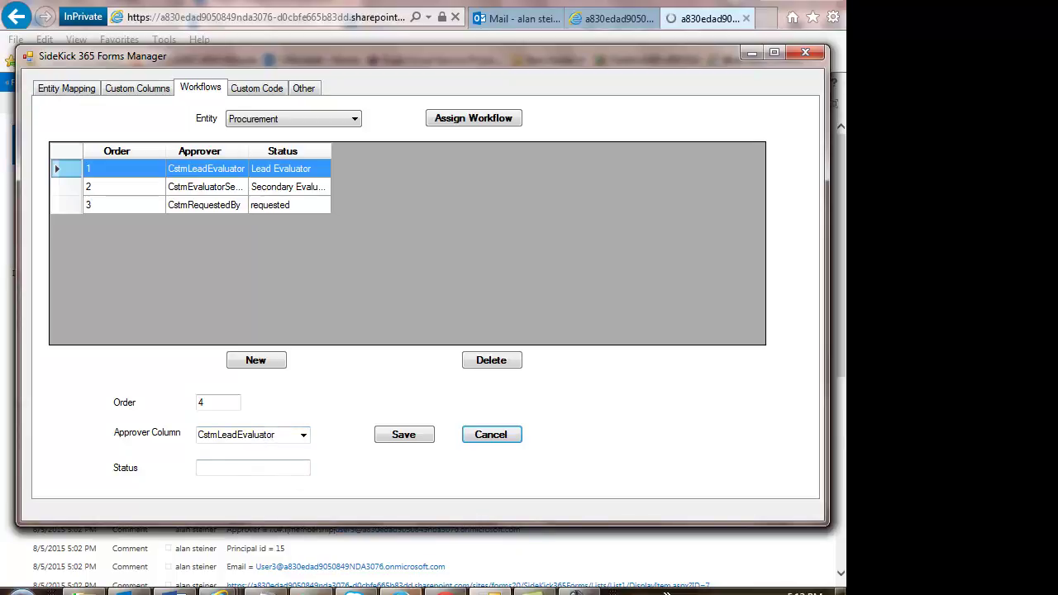
mouse_move(401, 591)
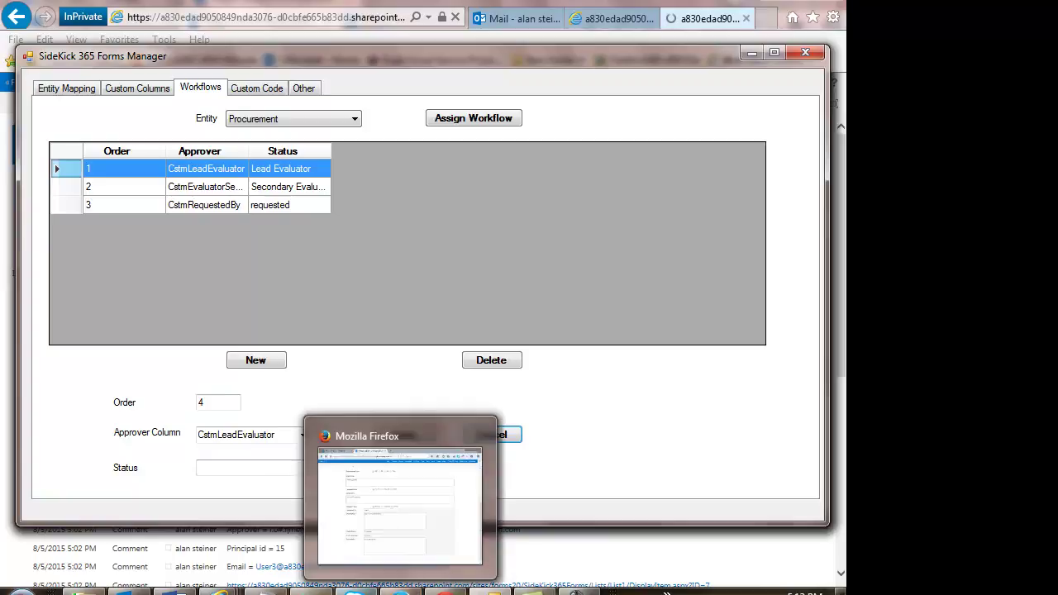
mouse_move(356, 591)
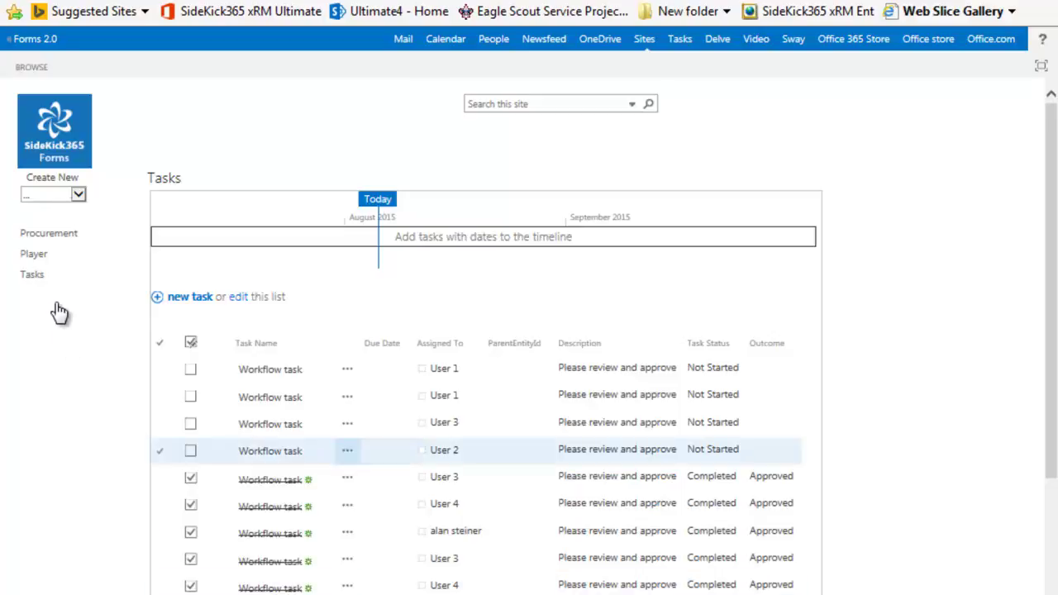
left_click(95, 161)
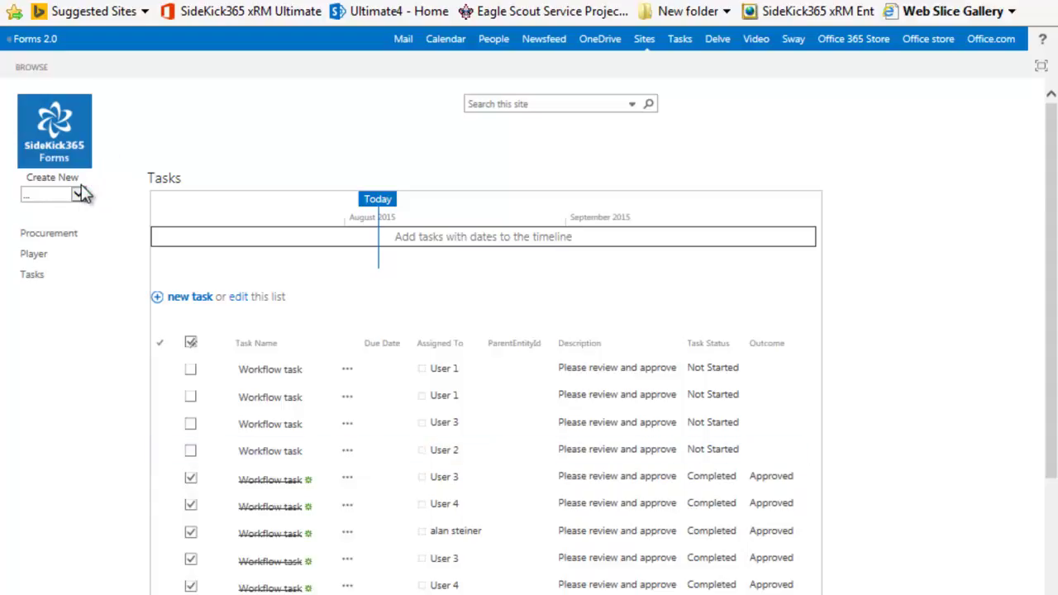
Step: Create a new Procurement item to open a blank Procurement Request Form
left_click(78, 194)
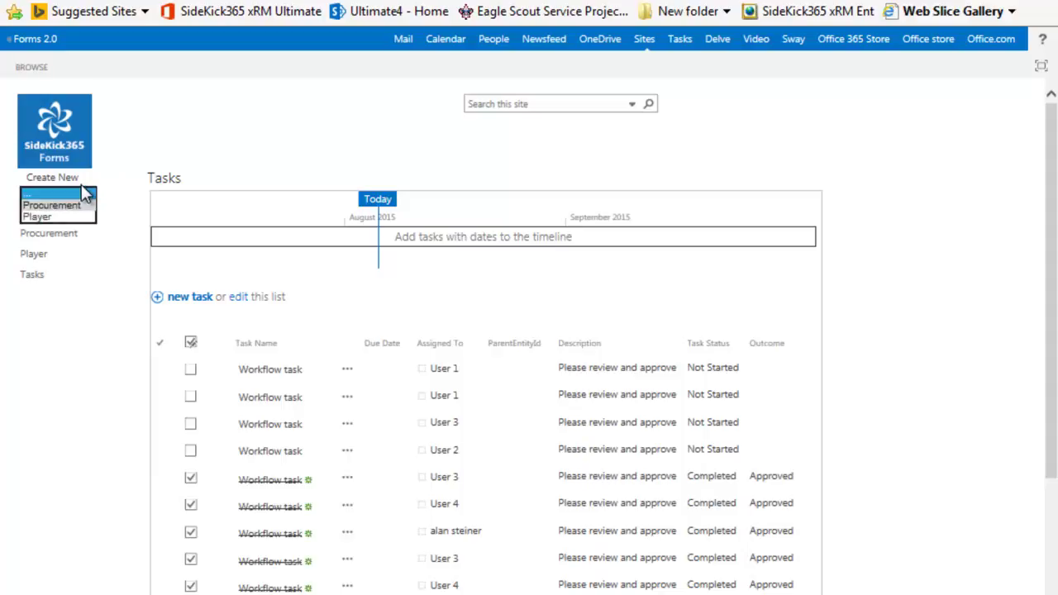
left_click(83, 191)
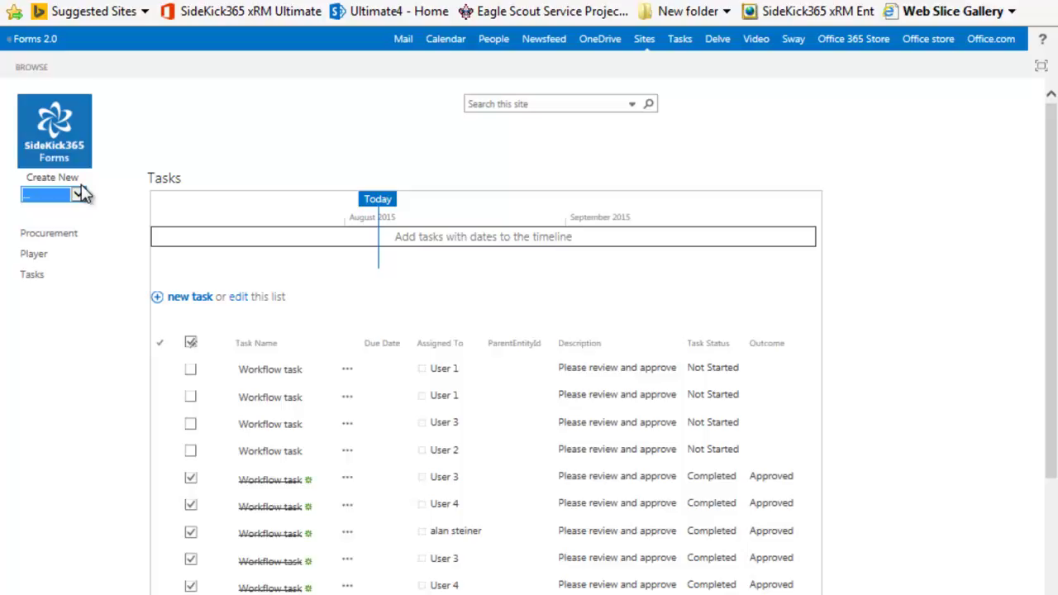
key("Down")
left_click(83, 194)
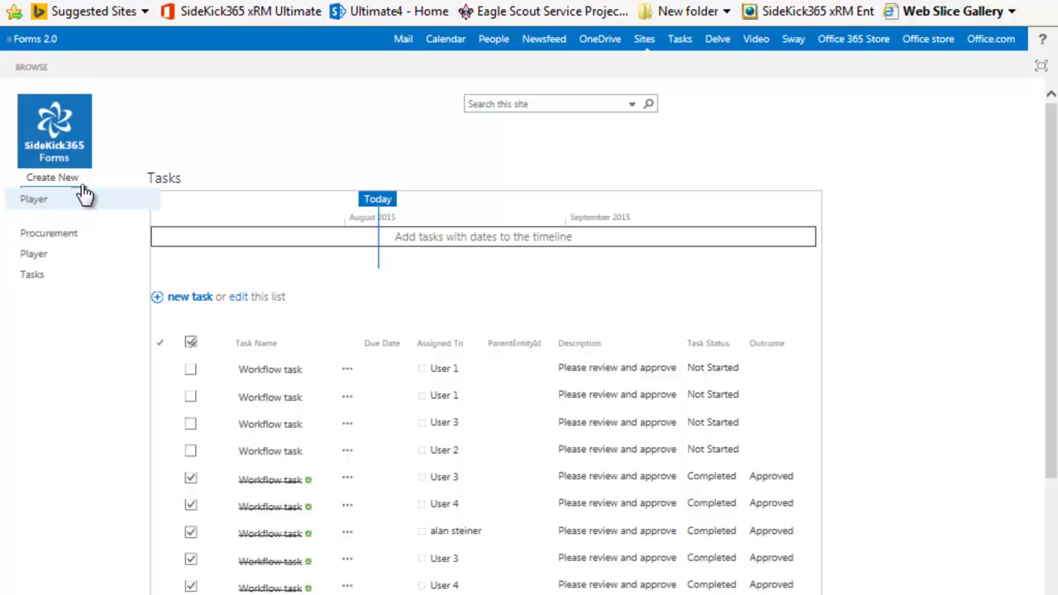
left_click(83, 193)
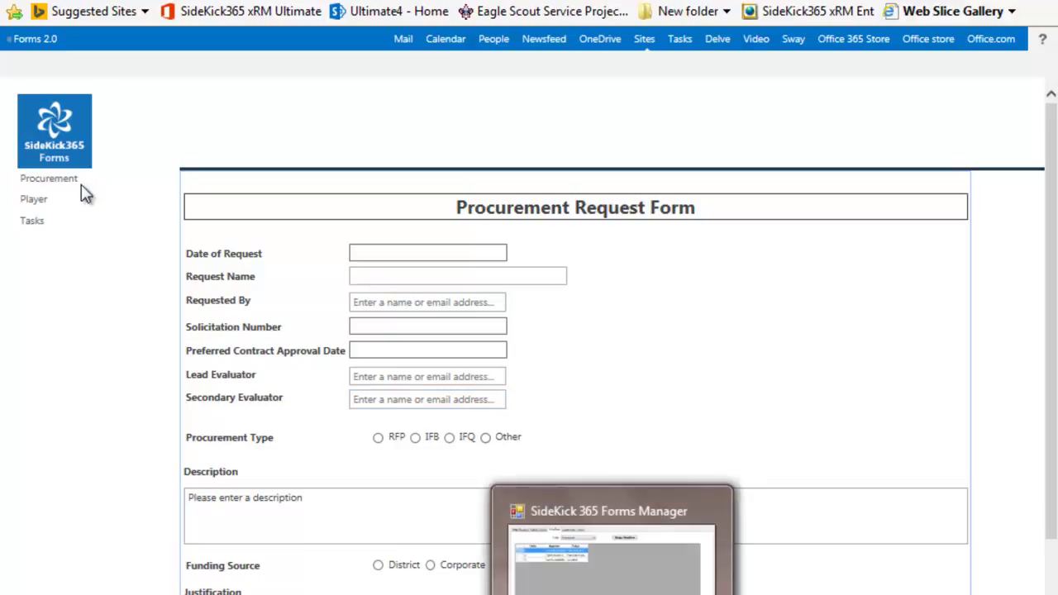
Step: Check the SideKick 365 Forms Manager, and return to the blank Procurement Request Form to look over its fields
left_click(612, 545)
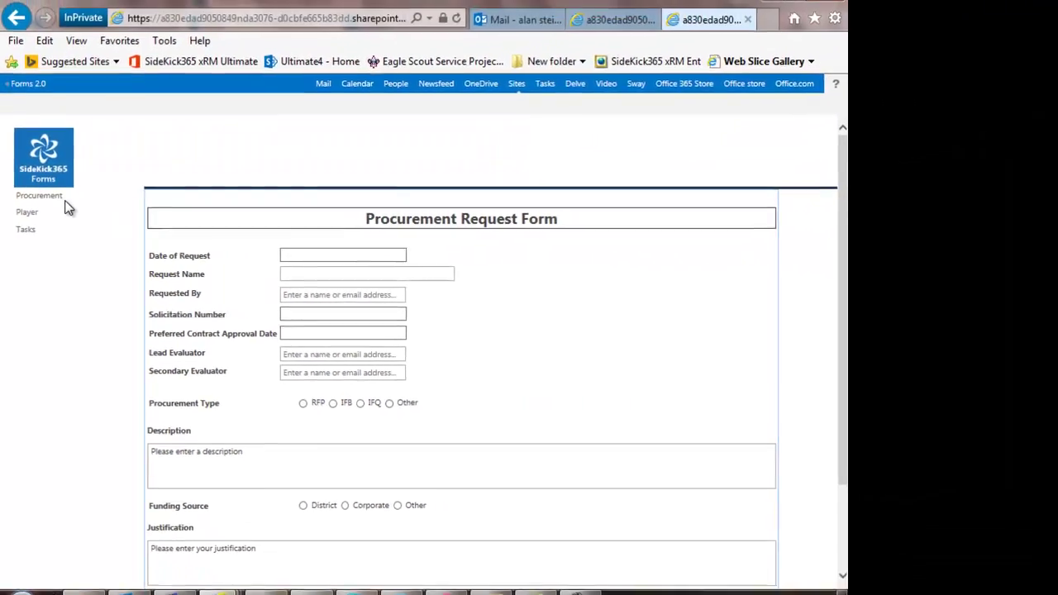
scroll(87, 194, "down", 3)
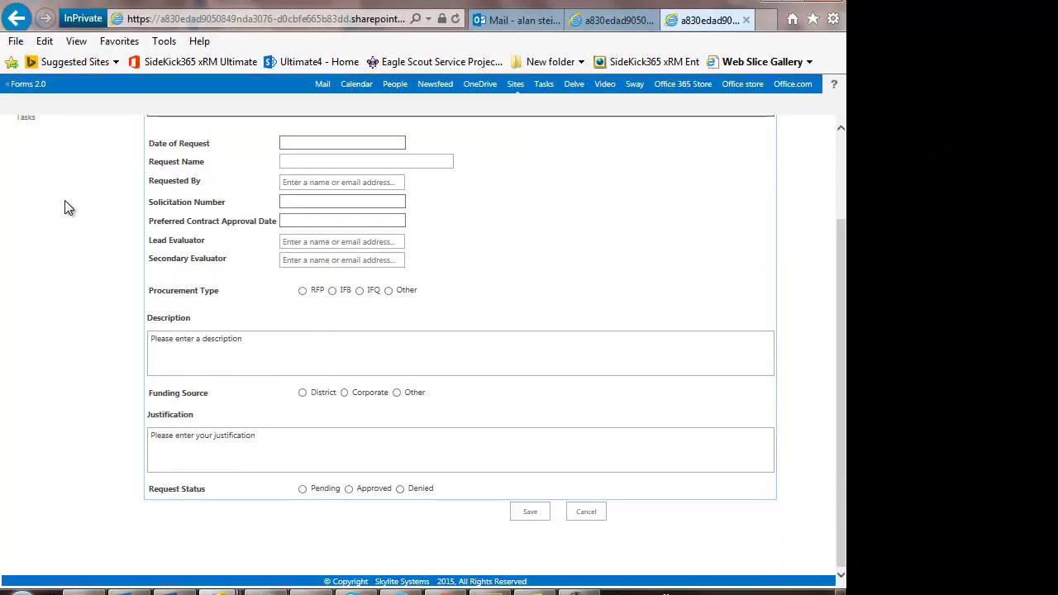